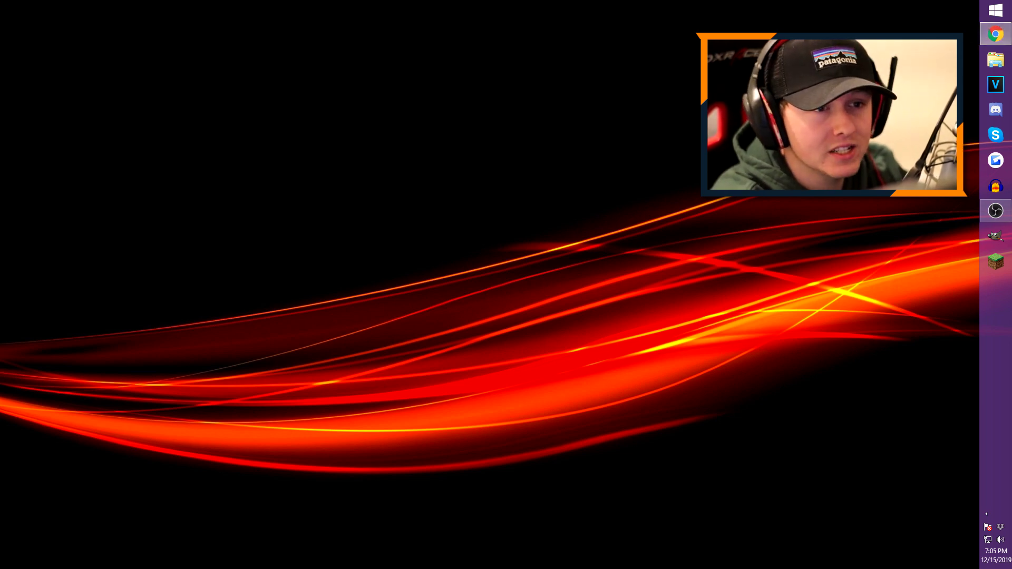
- Restore the Chrome window showing the Forge downloads page for MC 1.8.9
{"action": "left_click", "coordinate": [995, 34]}
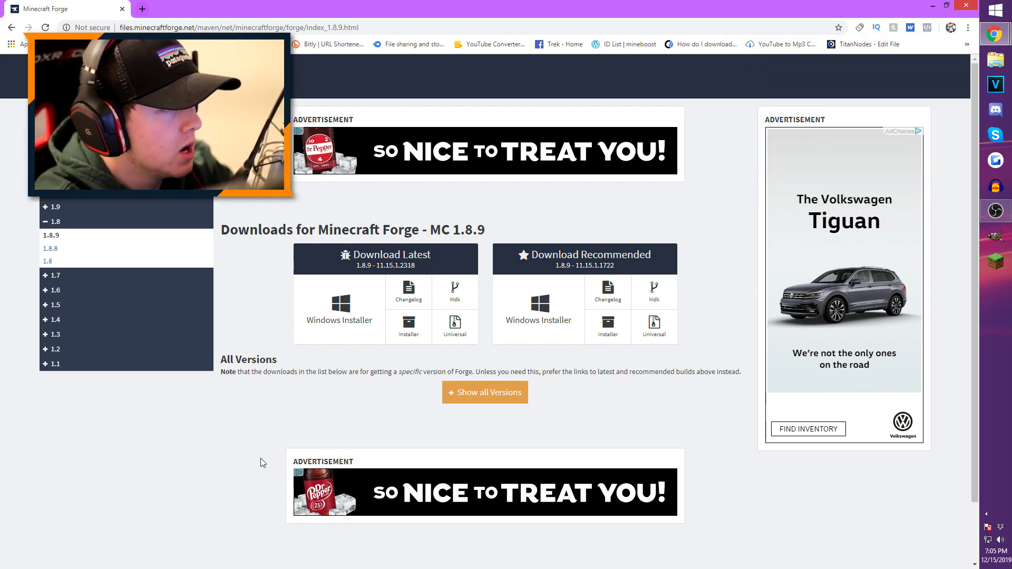
{"action": "left_click", "coordinate": [55, 234]}
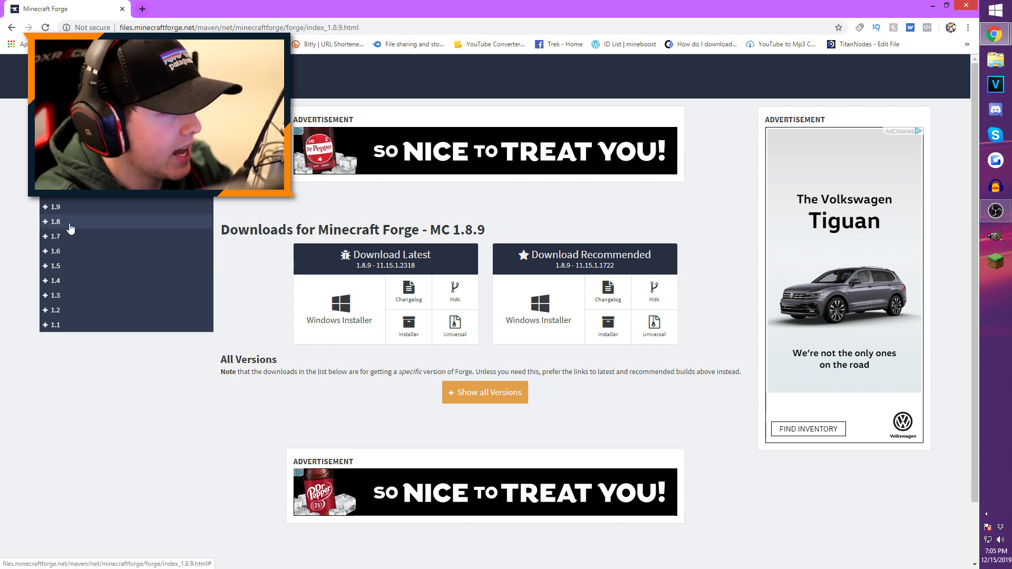
{"action": "left_click", "coordinate": [58, 225]}
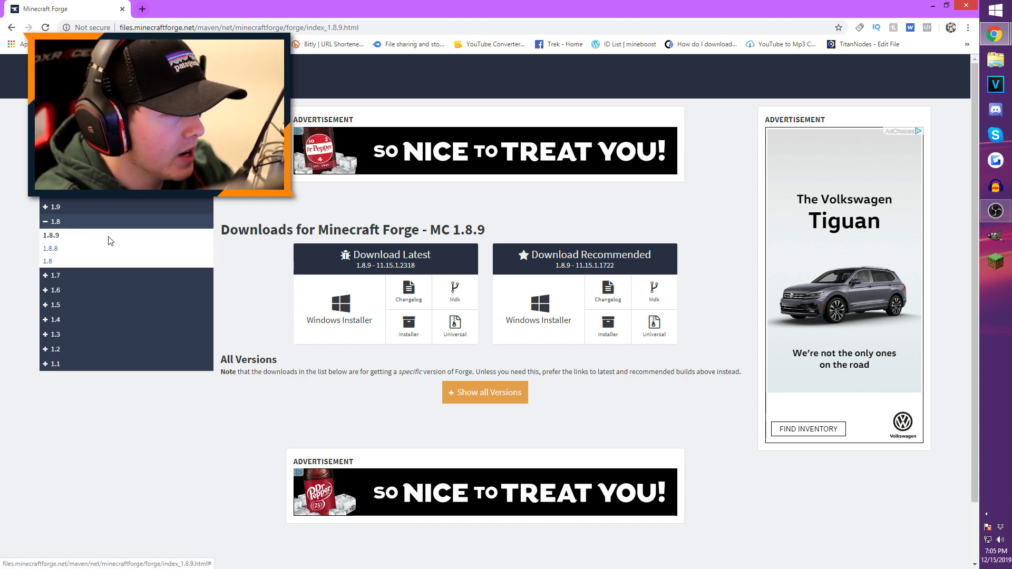
- Download the recommended Forge 1.8-11.14.4.1563 Windows installer, past the ad page, then minimize the browser
{"action": "left_click", "coordinate": [52, 262]}
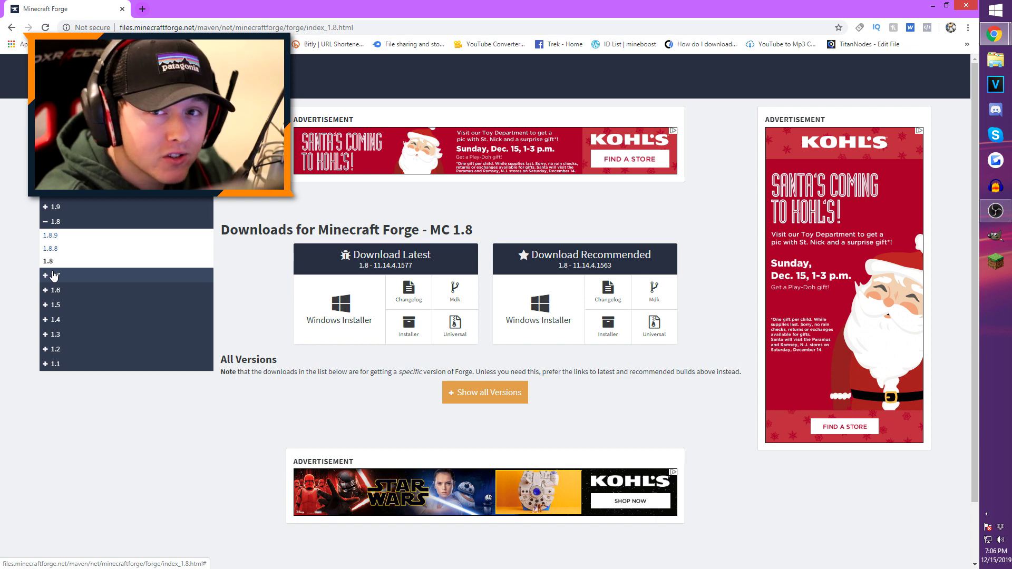
{"action": "left_click", "coordinate": [539, 311]}
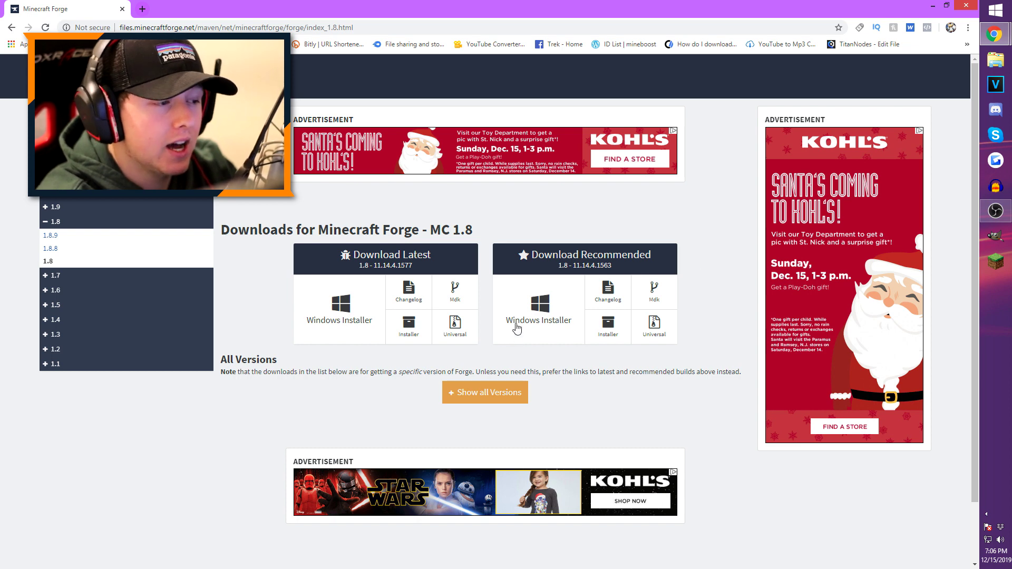
{"action": "left_click", "coordinate": [549, 328]}
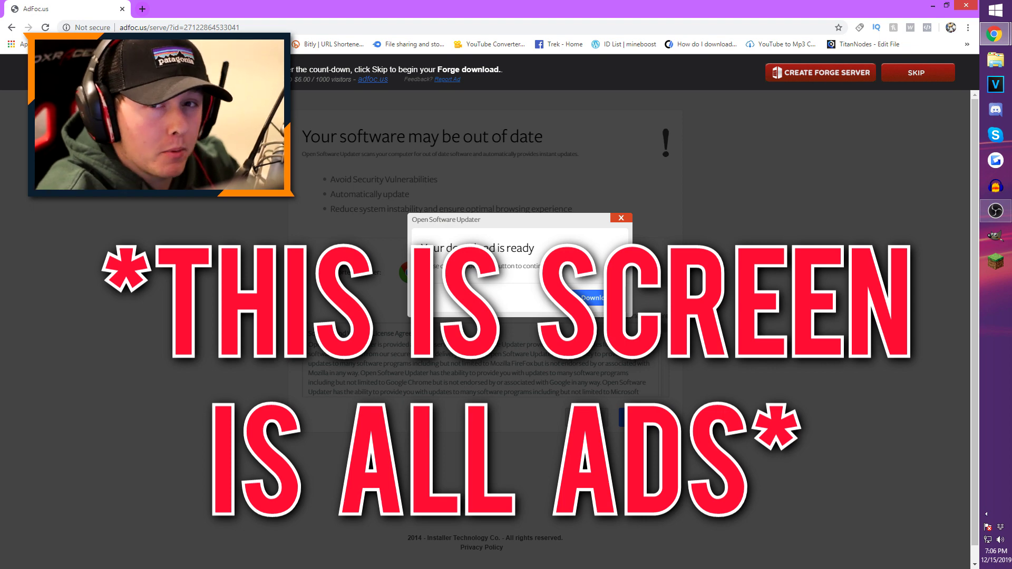
{"action": "left_click", "coordinate": [938, 77]}
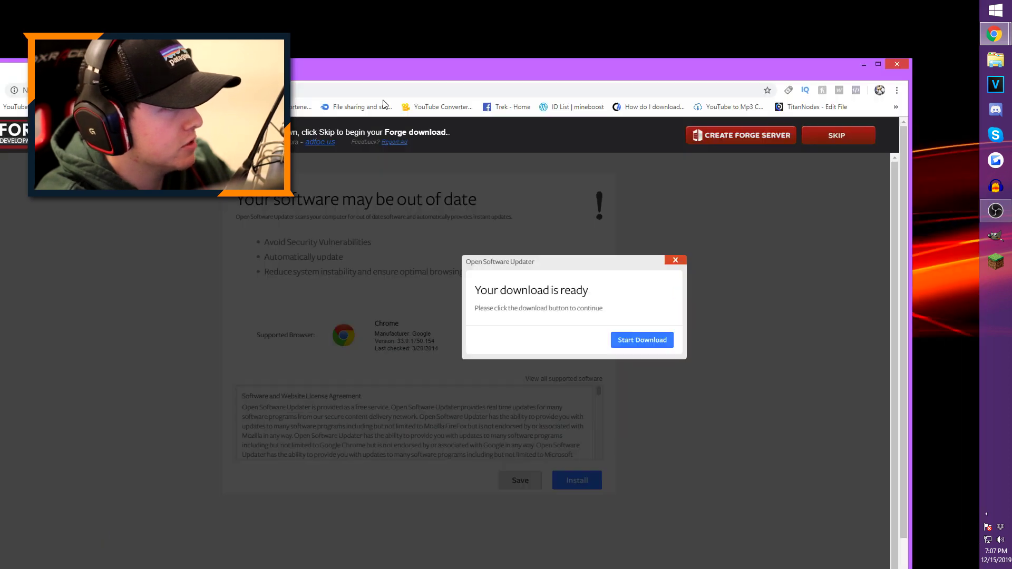
{"action": "key", "text": "super+d"}
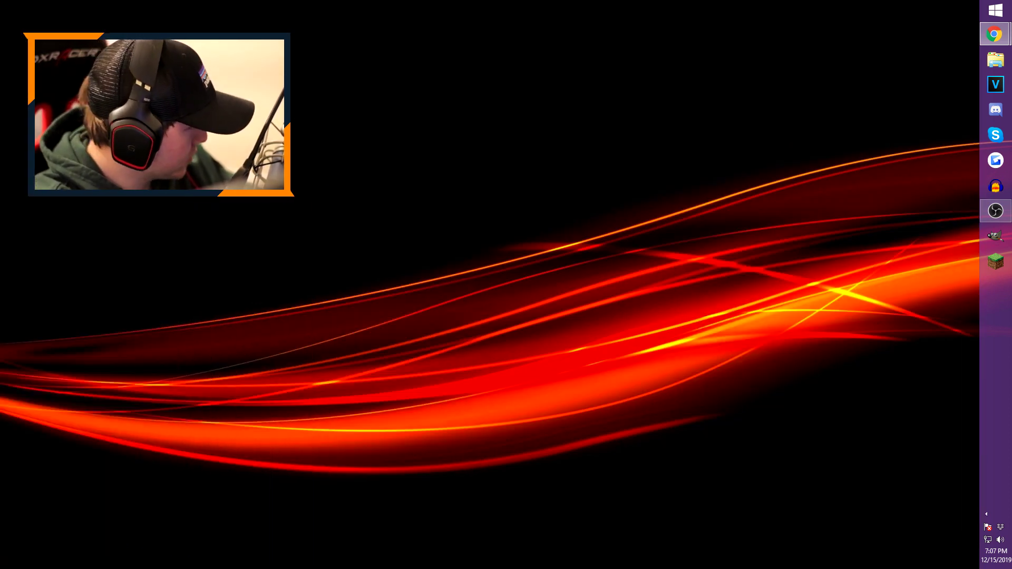
- Drag the Forge installer onto the desktop and restore Chrome on the WorldEdit files page
{"action": "left_click_drag", "start_coordinate": [644, 271], "coordinate": [549, 182]}
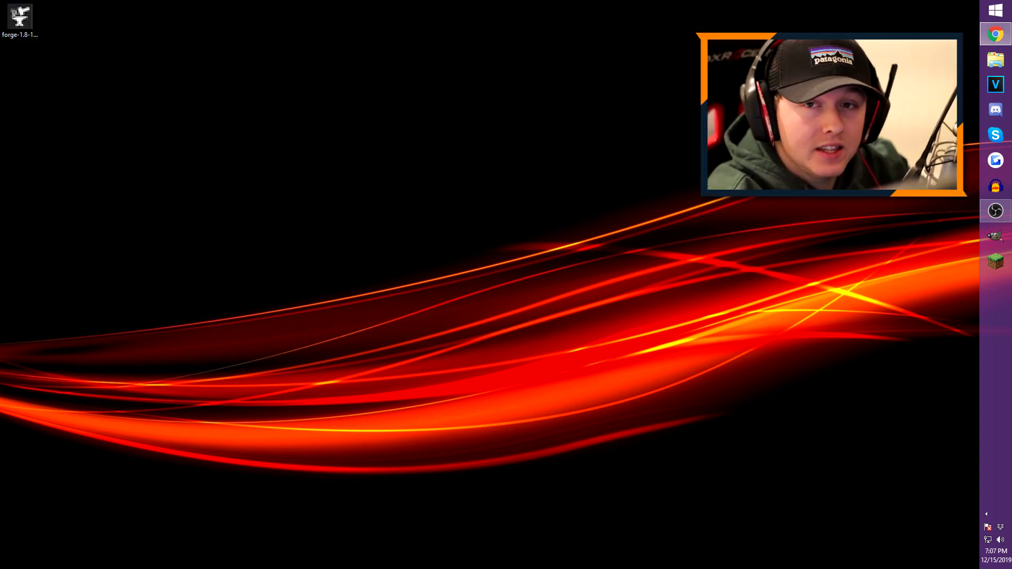
{"action": "left_click", "coordinate": [996, 34]}
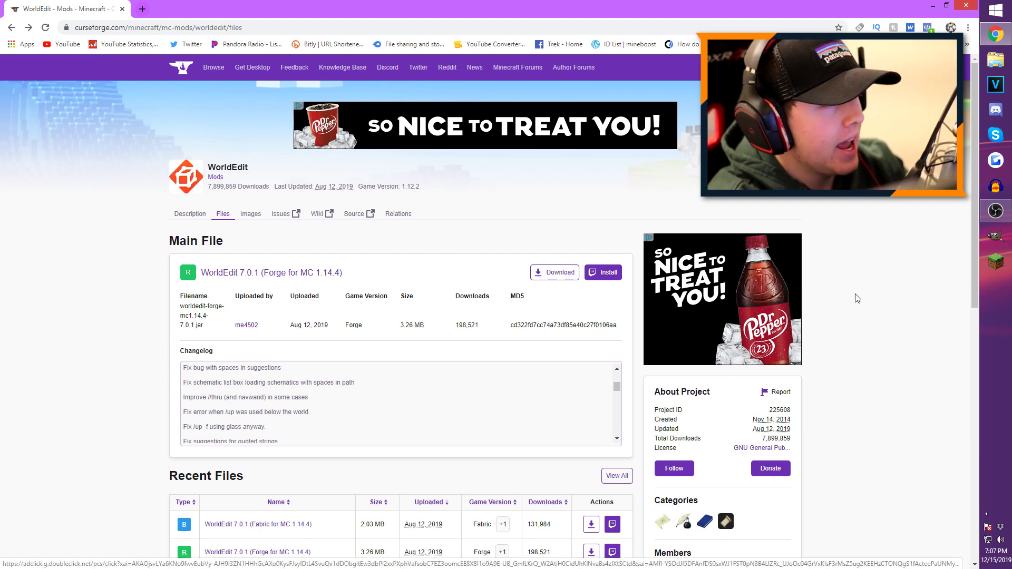
{"action": "left_click", "coordinate": [190, 217]}
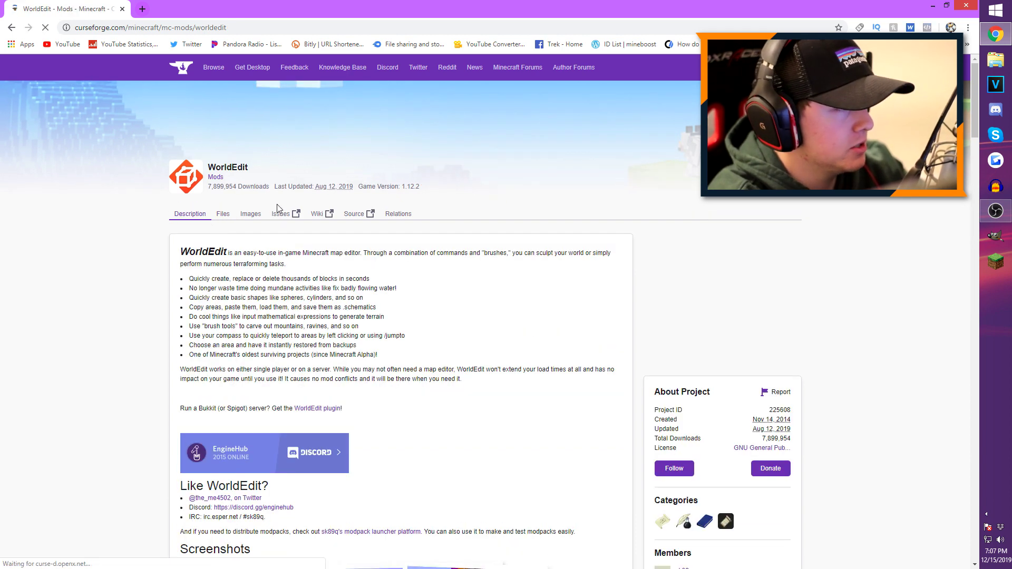
{"action": "left_click", "coordinate": [226, 218]}
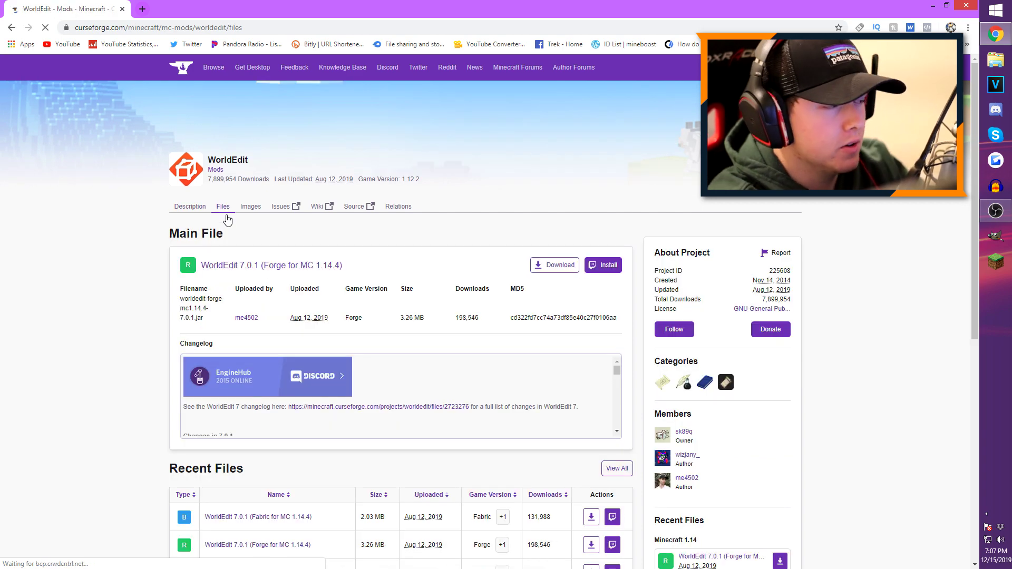
{"action": "scroll", "coordinate": [217, 328], "scroll_direction": "down", "scroll_amount": 2}
{"action": "scroll", "coordinate": [216, 328], "scroll_direction": "down", "scroll_amount": 3}
{"action": "scroll", "coordinate": [144, 361], "scroll_direction": "down", "scroll_amount": 4}
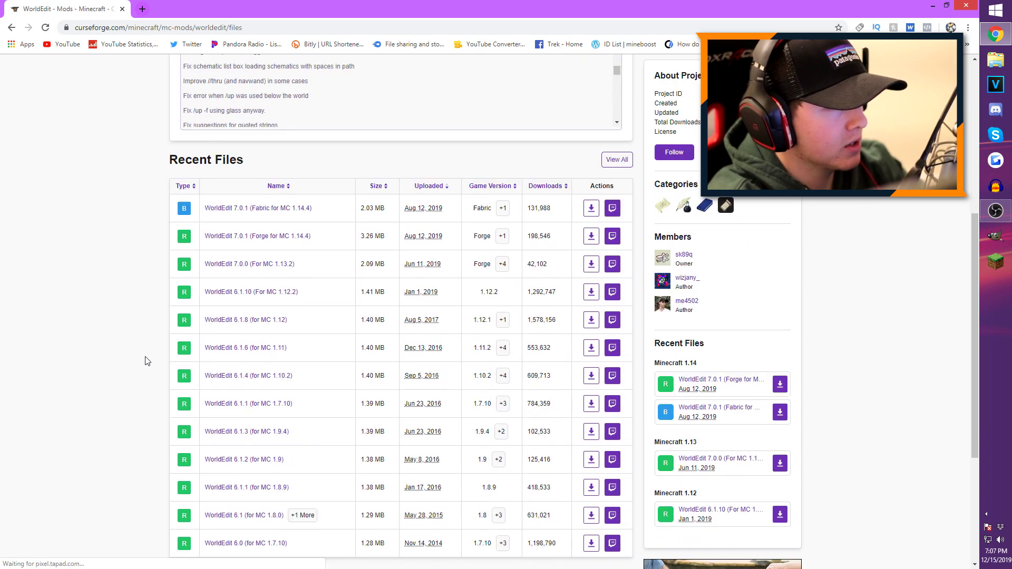
{"action": "scroll", "coordinate": [144, 362], "scroll_direction": "down", "scroll_amount": 2}
{"action": "scroll", "coordinate": [145, 358], "scroll_direction": "up", "scroll_amount": 8}
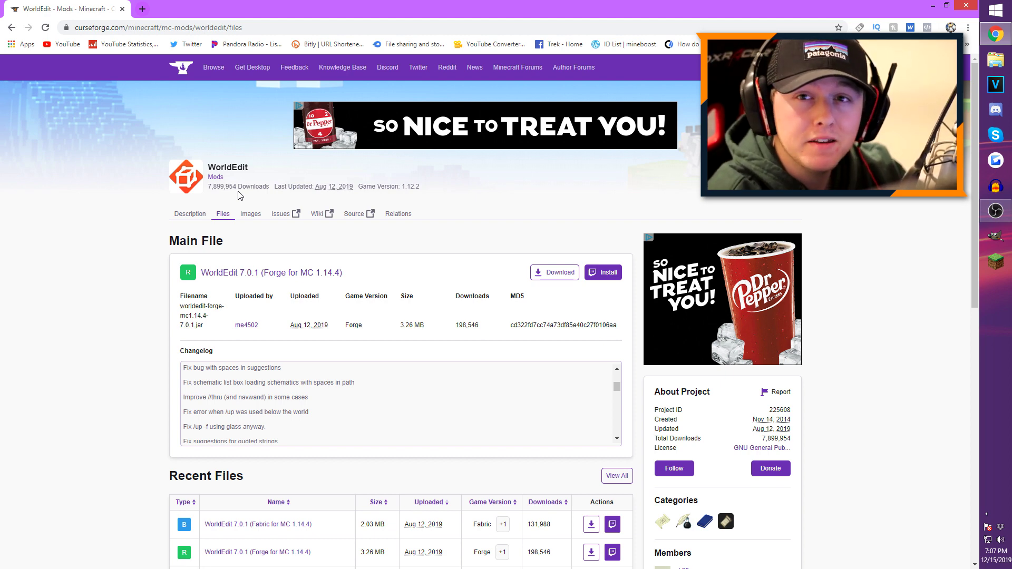
{"action": "scroll", "coordinate": [165, 323], "scroll_direction": "down", "scroll_amount": 7}
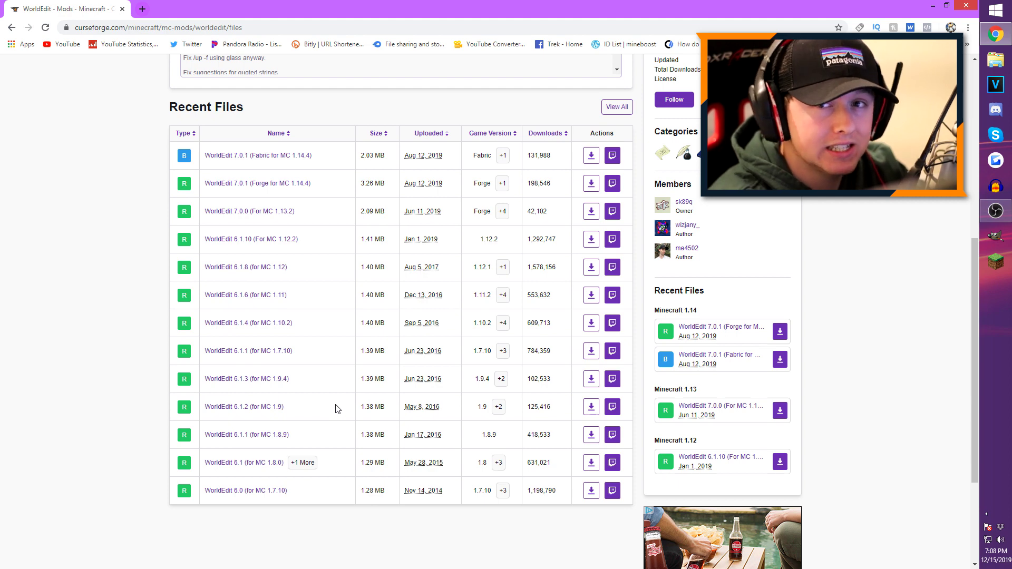
{"action": "scroll", "coordinate": [337, 409], "scroll_direction": "down", "scroll_amount": 1}
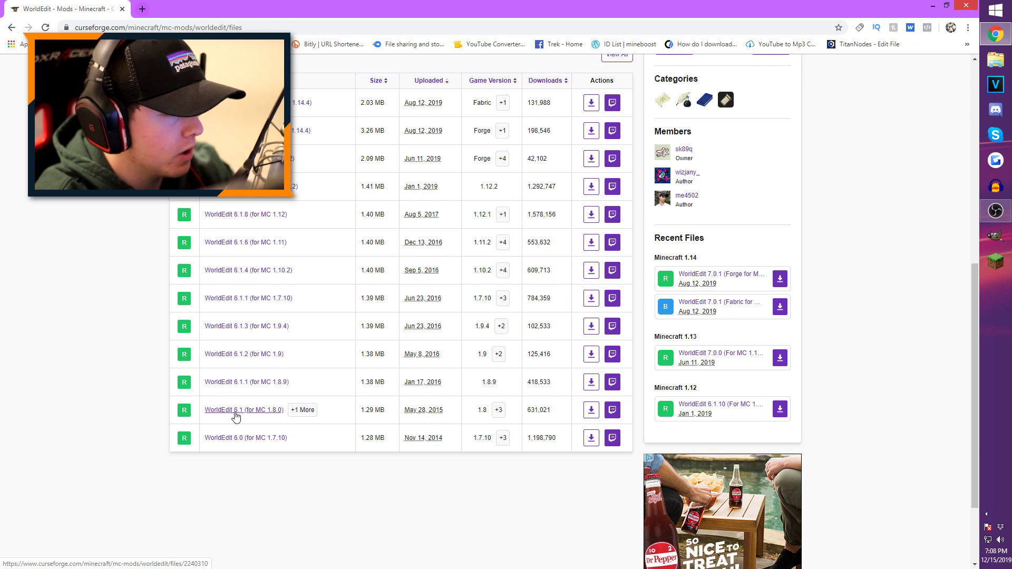
- Download the WorldEdit 6.1 jar for Minecraft 1.8.0 and keep it despite the harmful-file warning
{"action": "left_click", "coordinate": [303, 416]}
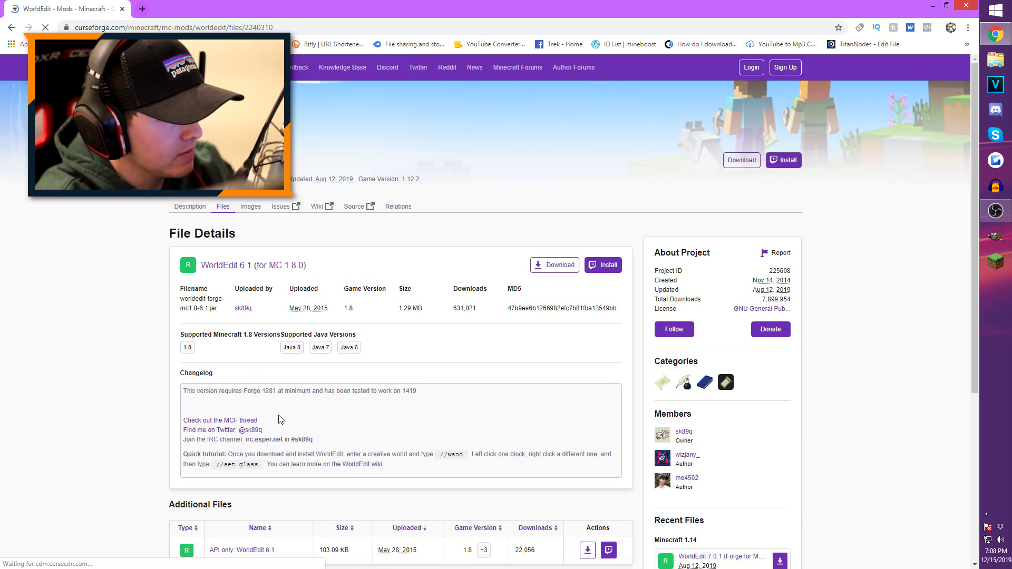
{"action": "scroll", "coordinate": [280, 358], "scroll_direction": "down", "scroll_amount": 2}
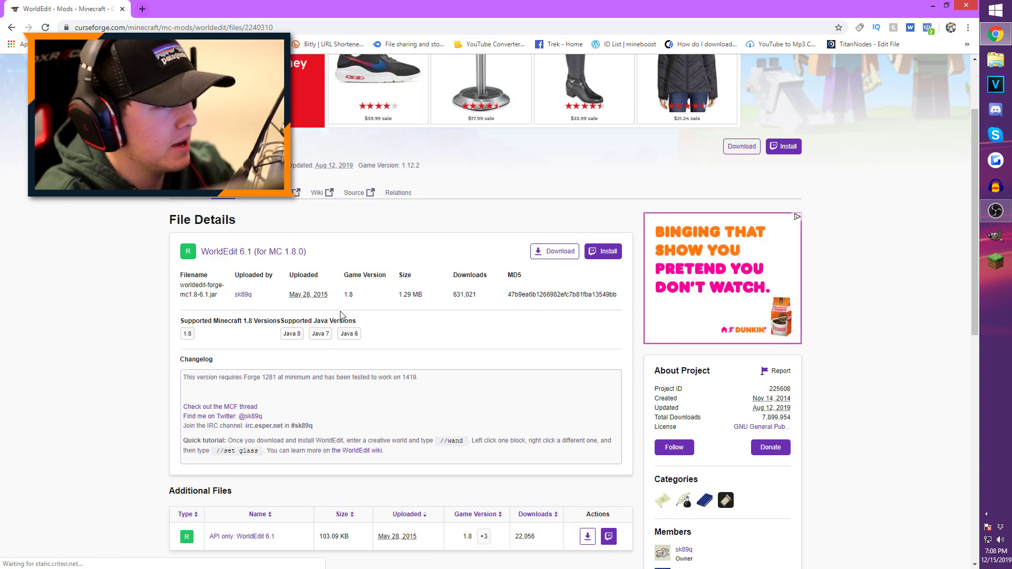
{"action": "left_click", "coordinate": [562, 253]}
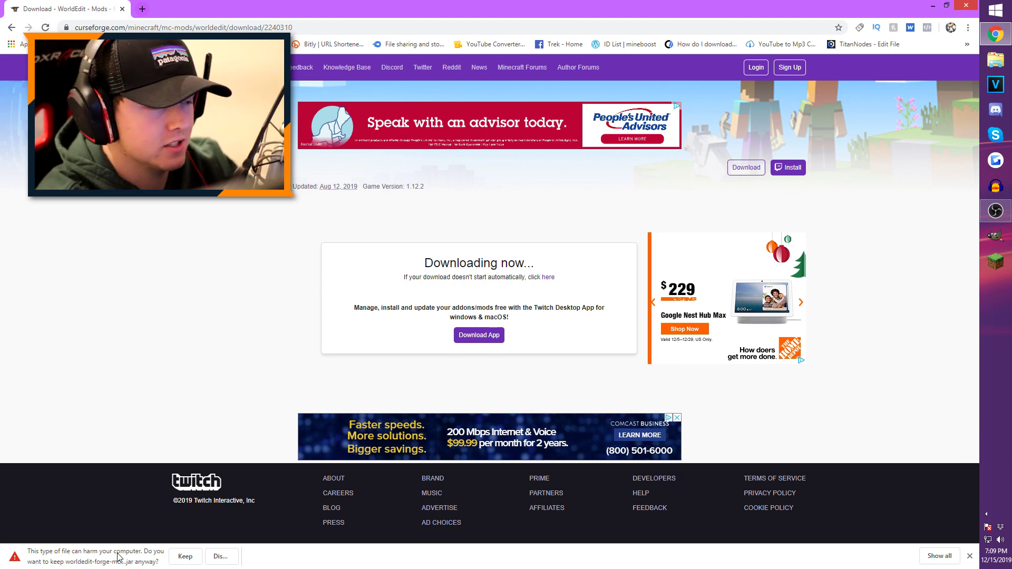
{"action": "left_click", "coordinate": [185, 556]}
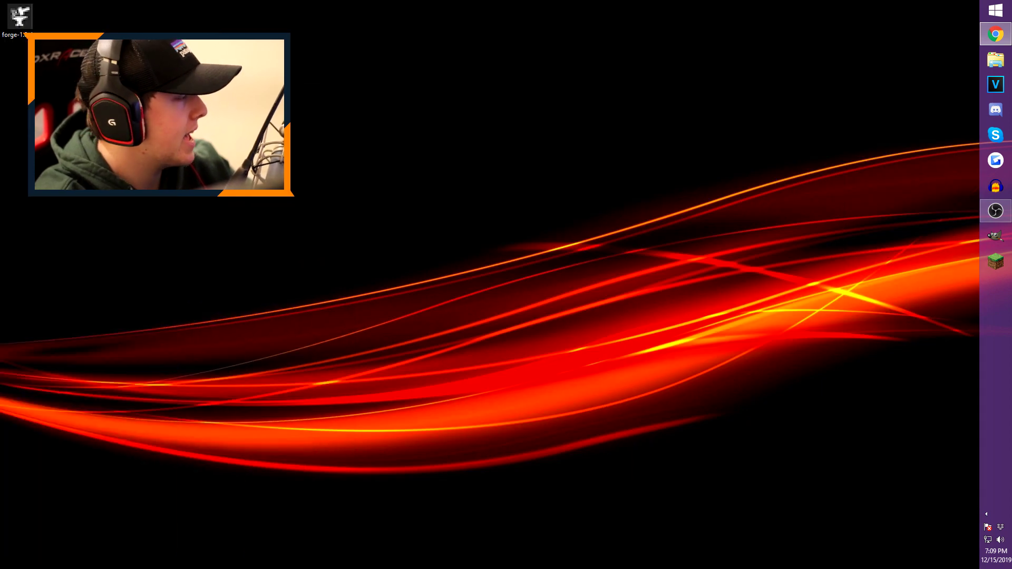
- Place the WorldEdit jar on the desktop beside the Forge installer
{"action": "left_click_drag", "start_coordinate": [463, 147], "coordinate": [306, 24]}
{"action": "left_click_drag", "start_coordinate": [19, 18], "coordinate": [263, 18]}
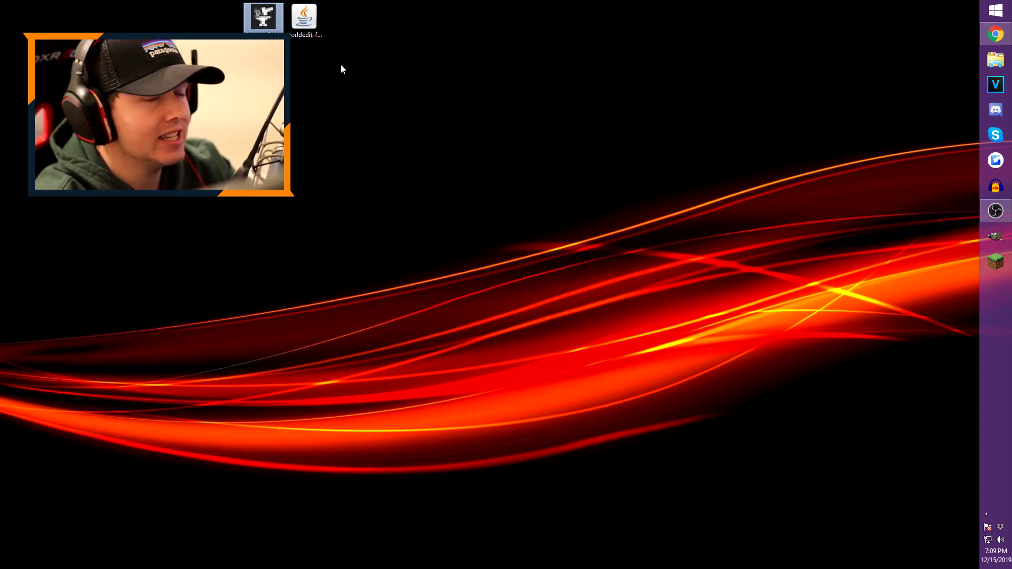
{"action": "left_click", "coordinate": [521, 176]}
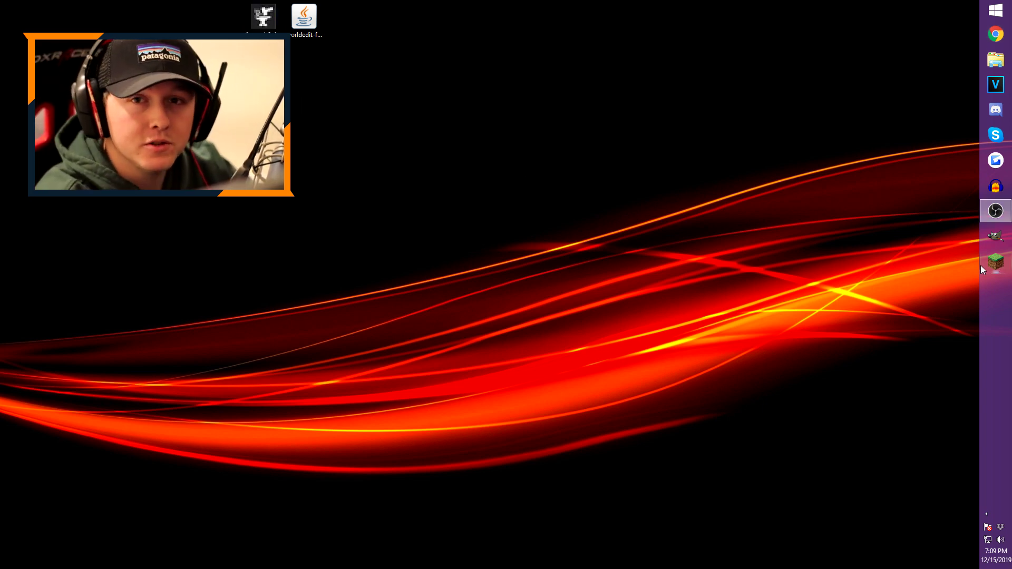
- Open Minecraft Launcher and bring up its full Installations list
{"action": "left_click", "coordinate": [995, 261]}
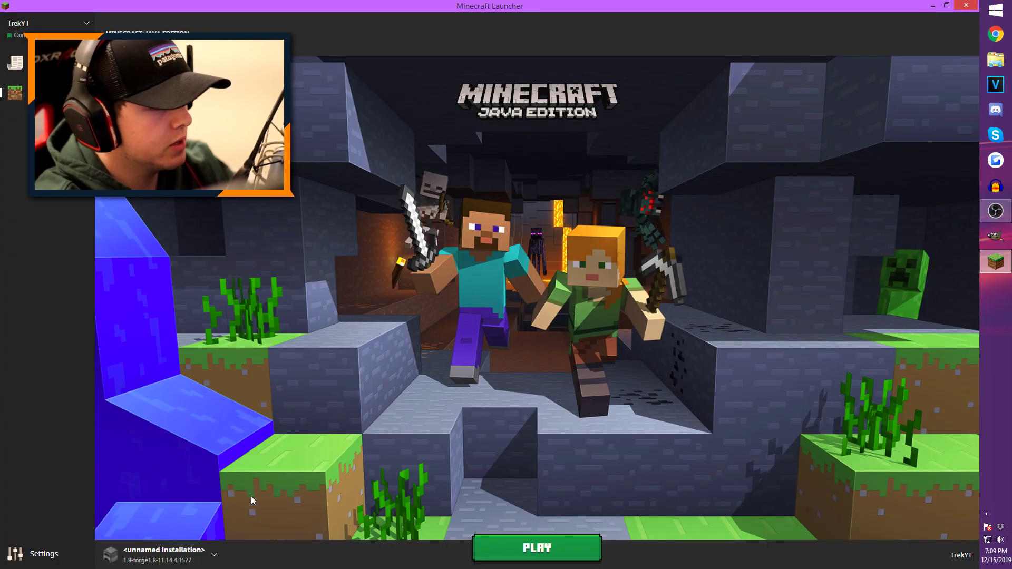
{"action": "left_click", "coordinate": [200, 555]}
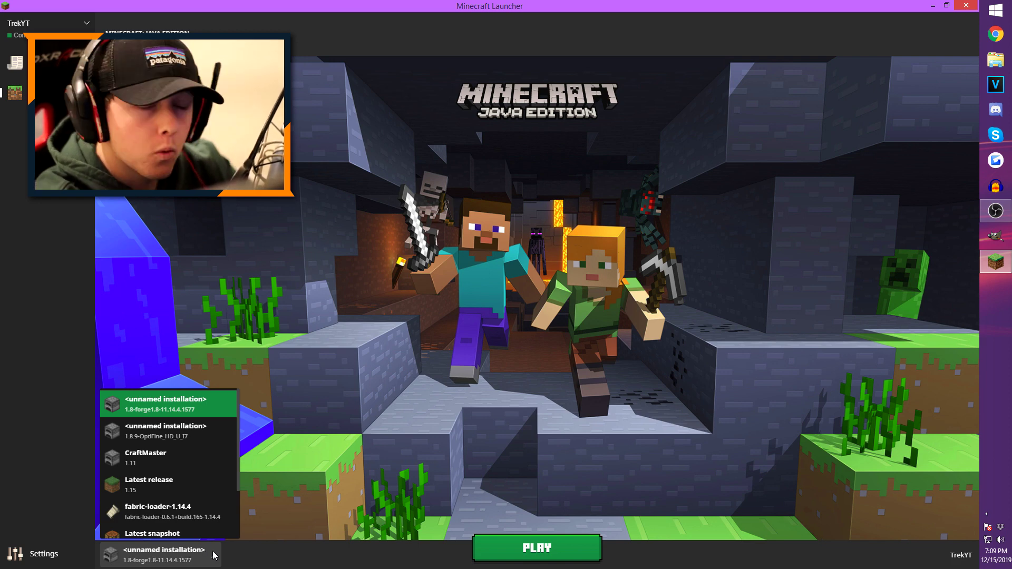
{"action": "left_click", "coordinate": [214, 556]}
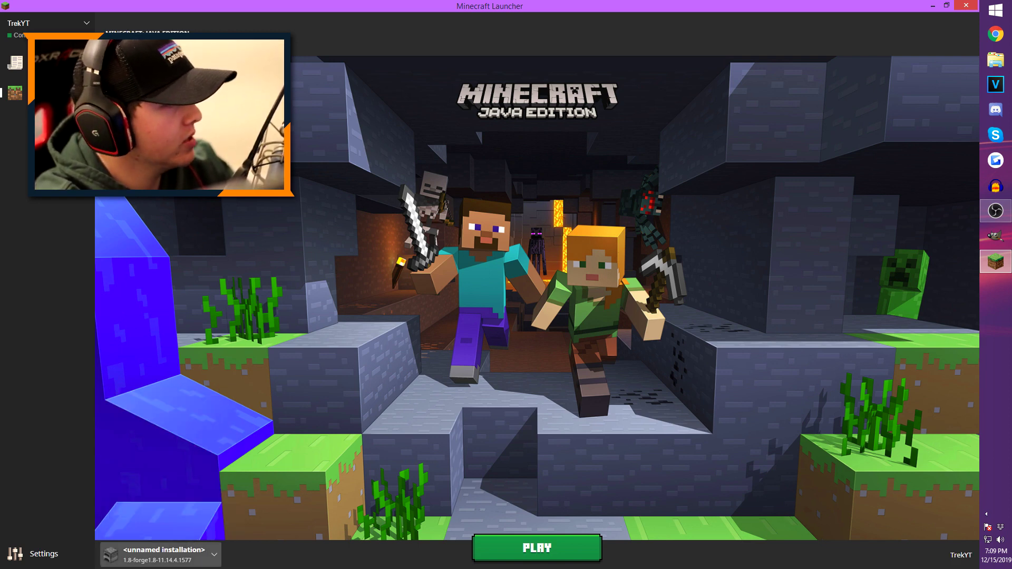
{"action": "left_click", "coordinate": [158, 46]}
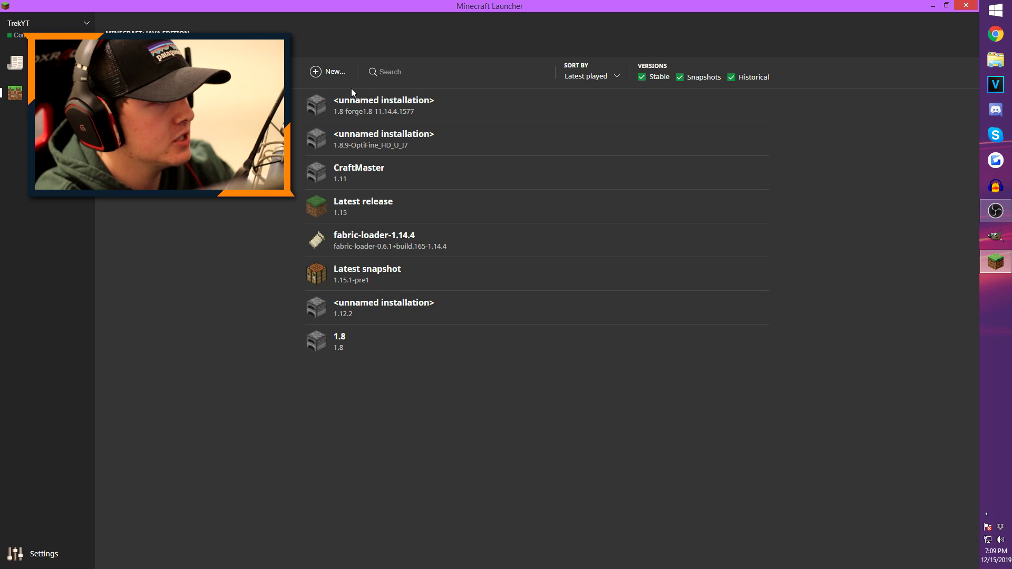
- Start a new installation with version release 1.8 and the name WE
{"action": "left_click", "coordinate": [317, 73]}
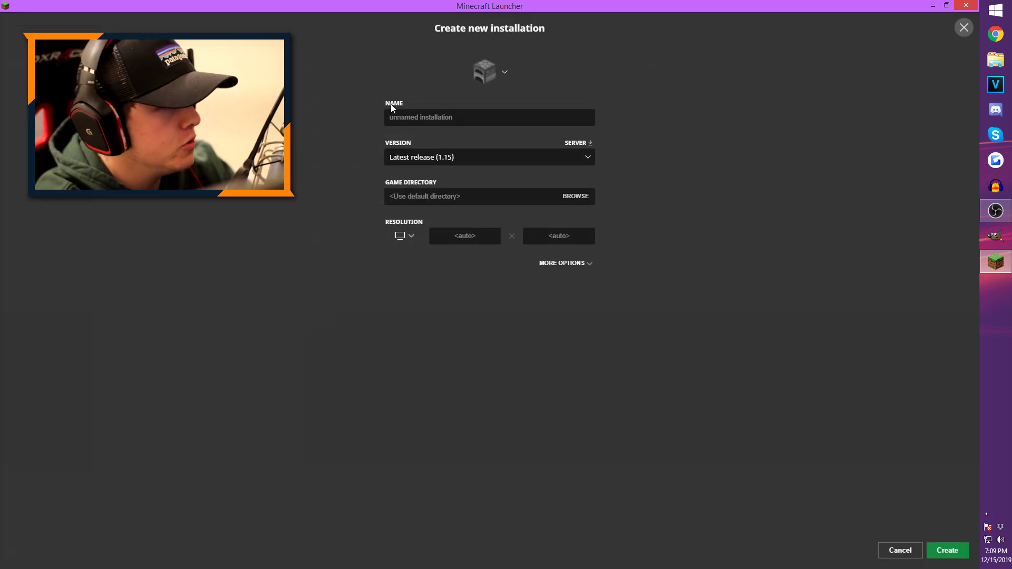
{"action": "left_click", "coordinate": [479, 158]}
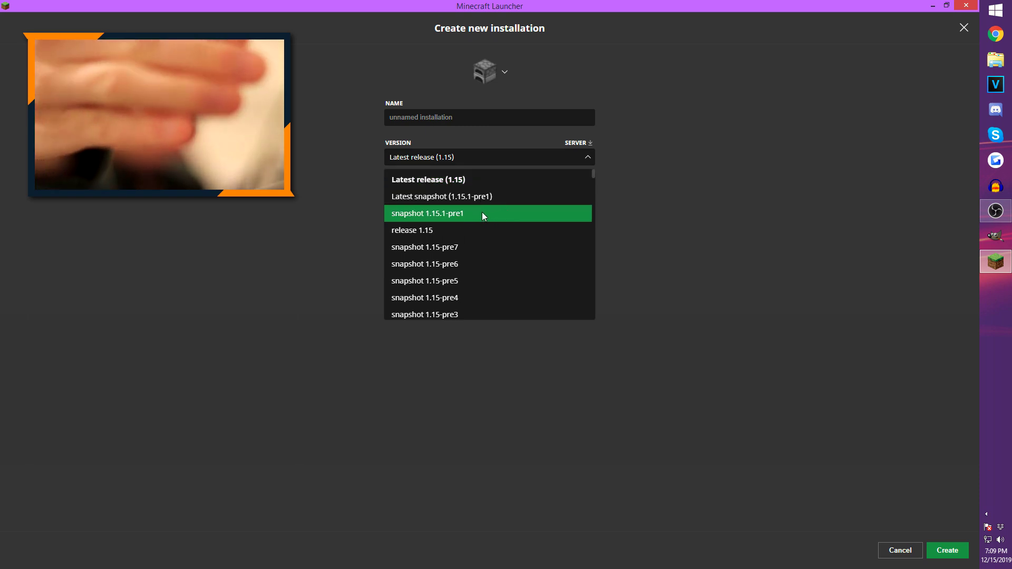
{"action": "scroll", "coordinate": [513, 286], "scroll_direction": "down", "scroll_amount": 1}
{"action": "scroll", "coordinate": [513, 288], "scroll_direction": "down", "scroll_amount": 15}
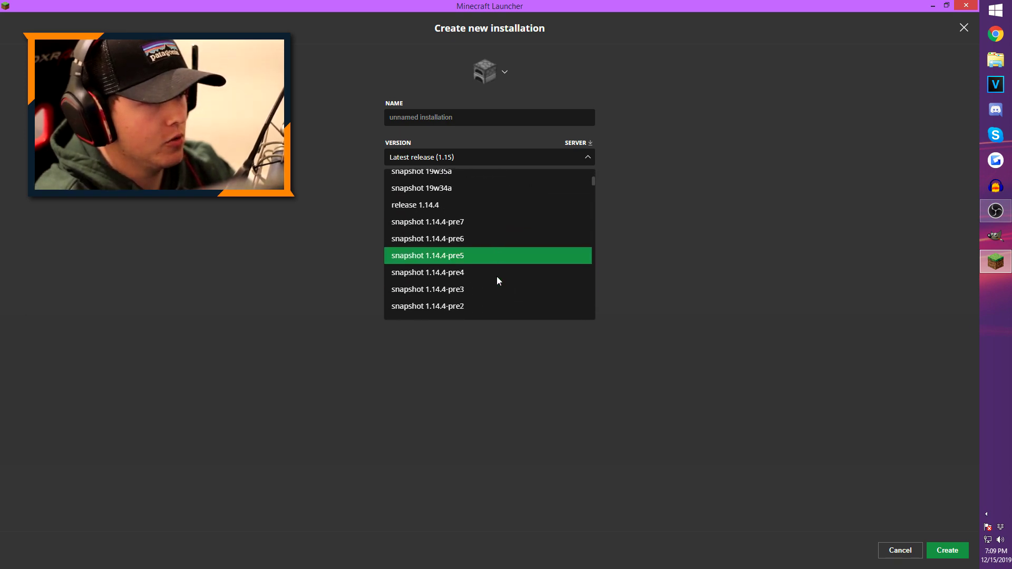
{"action": "scroll", "coordinate": [495, 274], "scroll_direction": "down", "scroll_amount": 20}
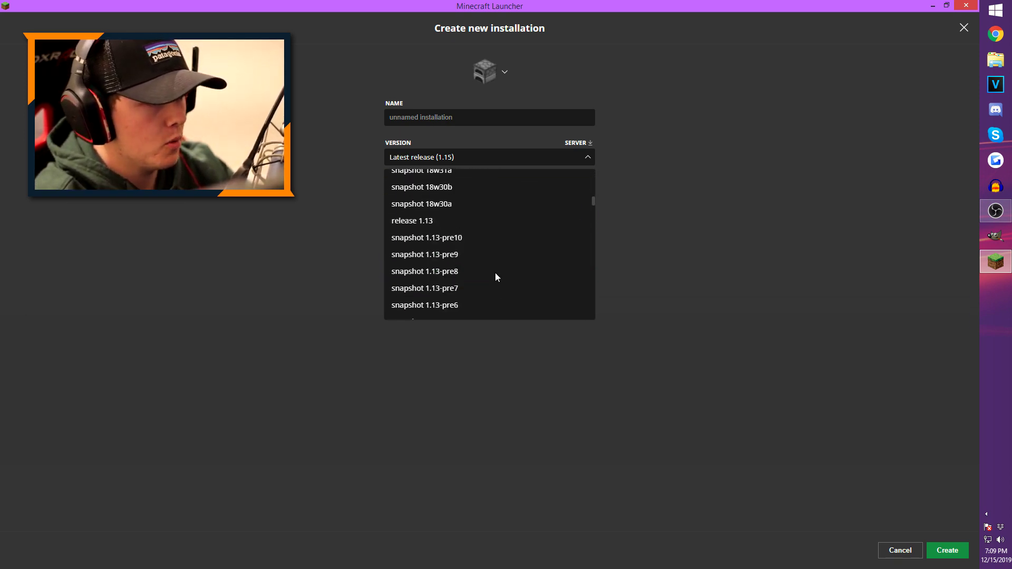
{"action": "scroll", "coordinate": [495, 274], "scroll_direction": "down", "scroll_amount": 20}
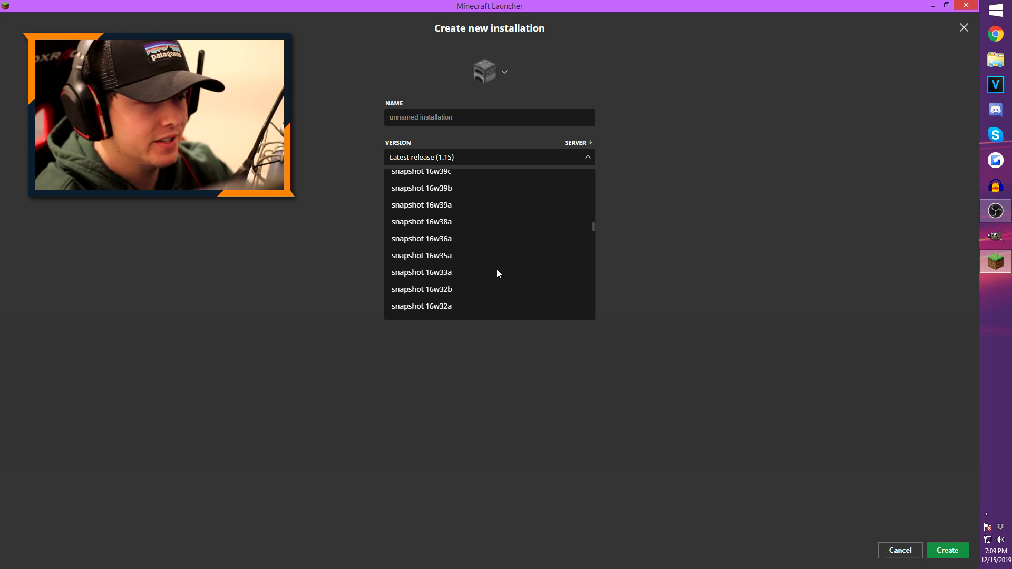
{"action": "scroll", "coordinate": [497, 270], "scroll_direction": "down", "scroll_amount": 20}
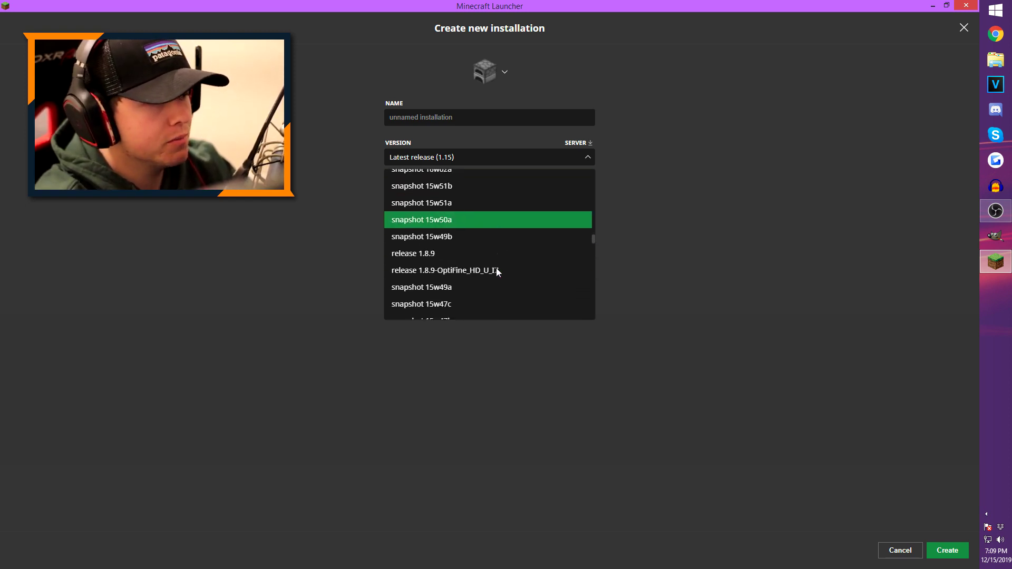
{"action": "scroll", "coordinate": [496, 268], "scroll_direction": "down", "scroll_amount": 20}
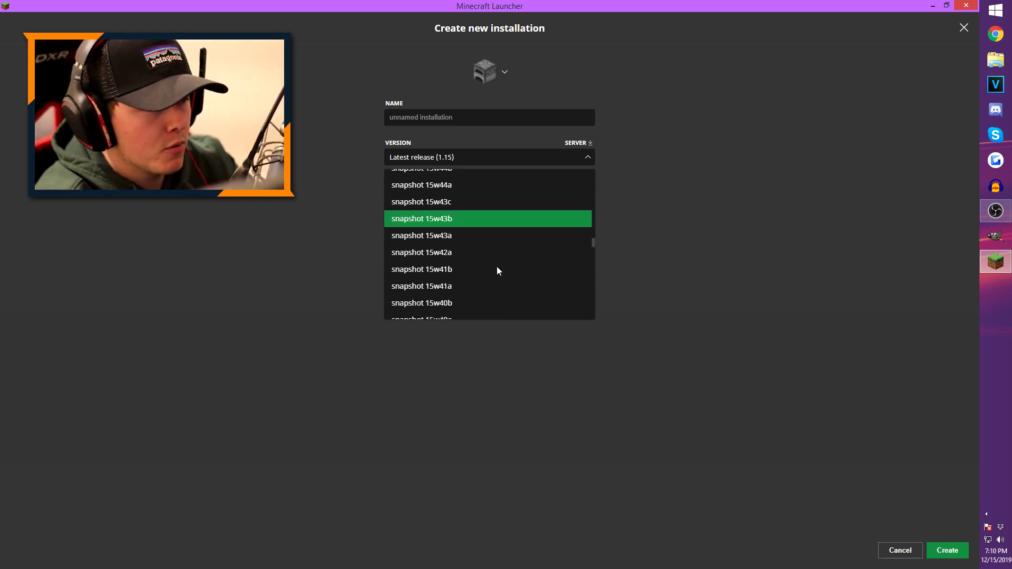
{"action": "scroll", "coordinate": [497, 270], "scroll_direction": "down", "scroll_amount": 3}
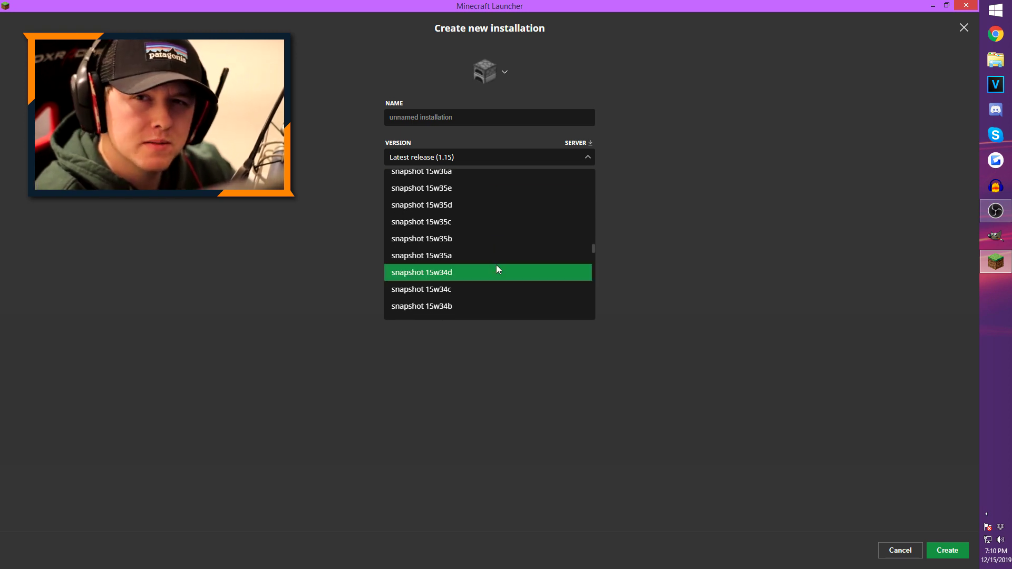
{"action": "scroll", "coordinate": [496, 269], "scroll_direction": "down", "scroll_amount": 20}
{"action": "scroll", "coordinate": [496, 268], "scroll_direction": "down", "scroll_amount": 2}
{"action": "scroll", "coordinate": [496, 268], "scroll_direction": "up", "scroll_amount": 3}
{"action": "scroll", "coordinate": [497, 270], "scroll_direction": "down", "scroll_amount": 3}
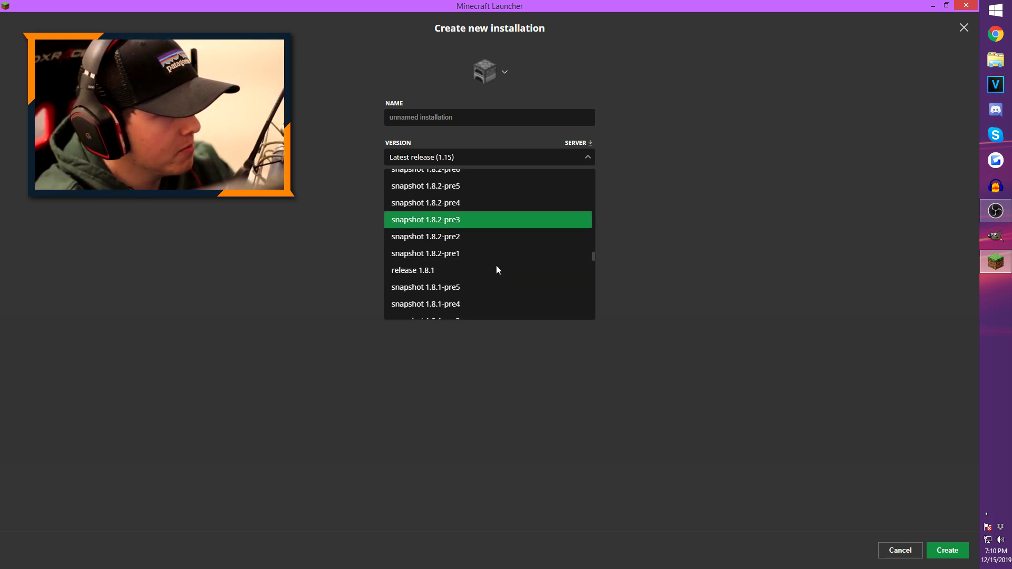
{"action": "scroll", "coordinate": [496, 269], "scroll_direction": "down", "scroll_amount": 4}
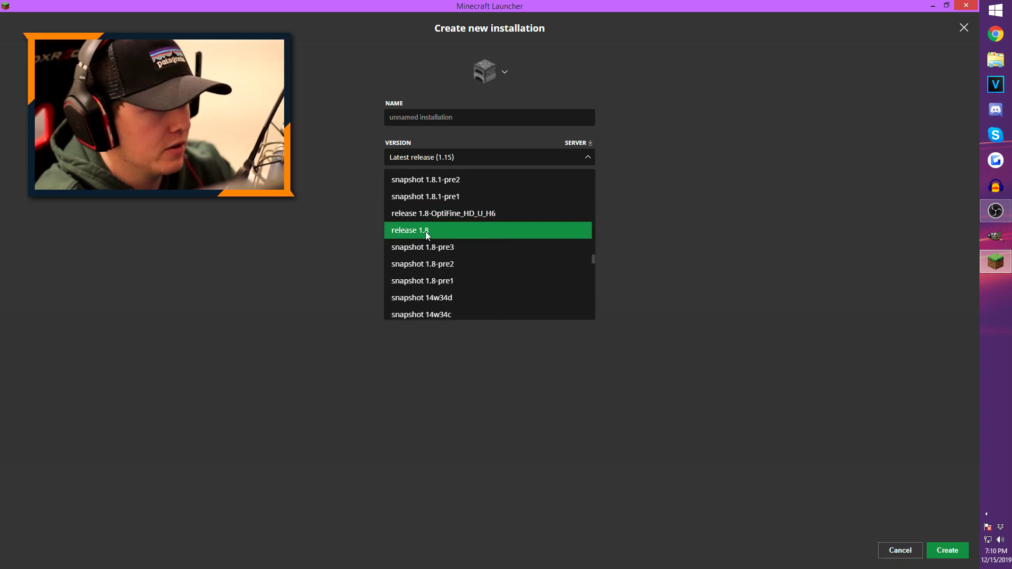
{"action": "left_click", "coordinate": [426, 232]}
{"action": "left_click", "coordinate": [473, 119]}
{"action": "type", "text": "WE"}
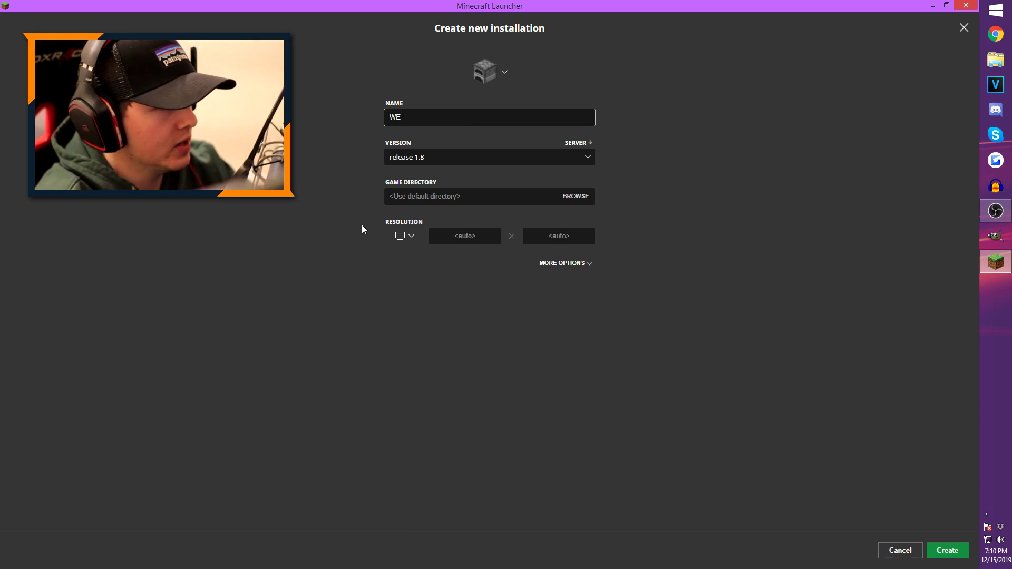
- Create the WE installation and pick WE (1.8) as the installation to play
{"action": "left_click", "coordinate": [947, 551]}
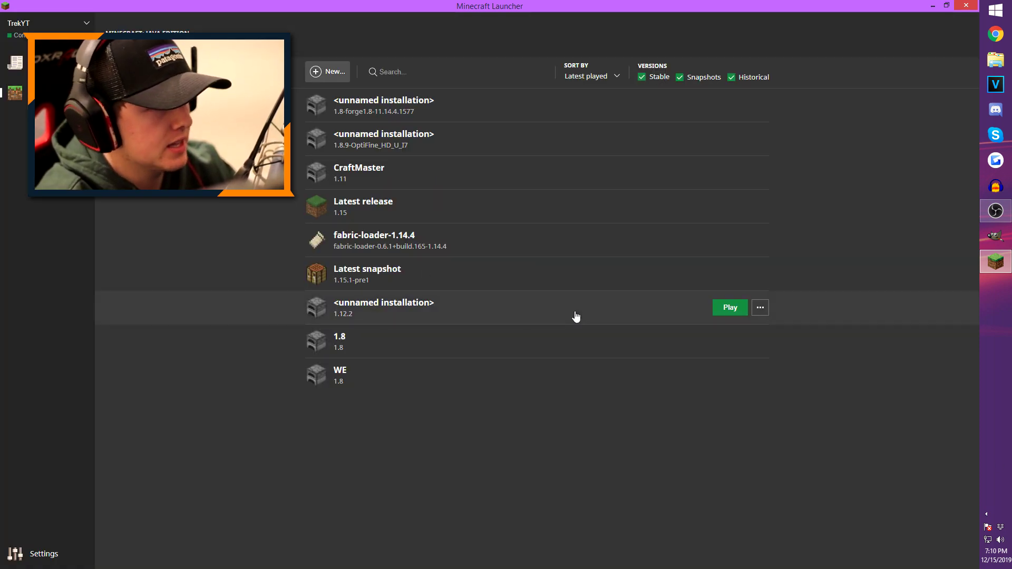
{"action": "left_click", "coordinate": [114, 46]}
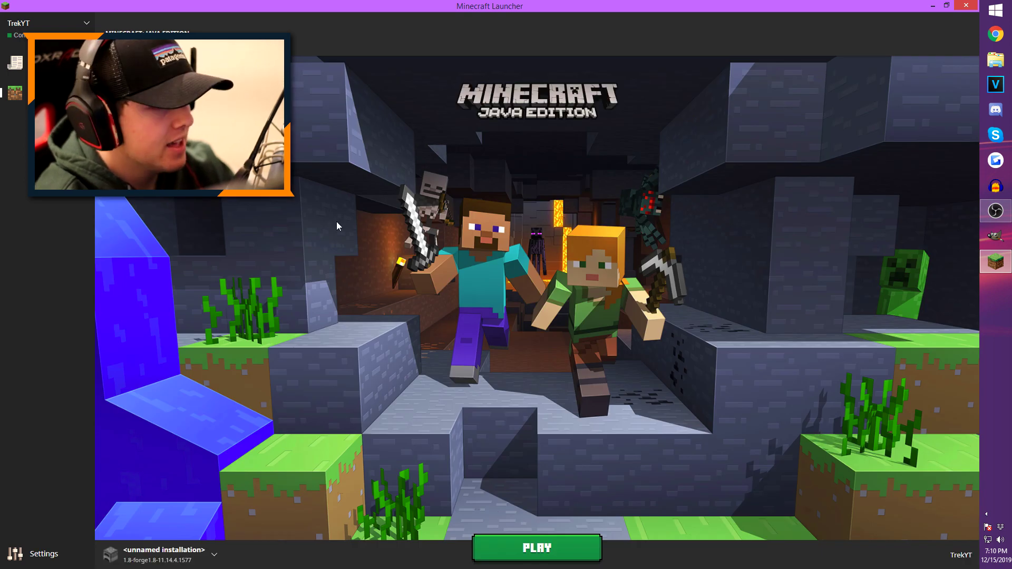
{"action": "left_click", "coordinate": [163, 554]}
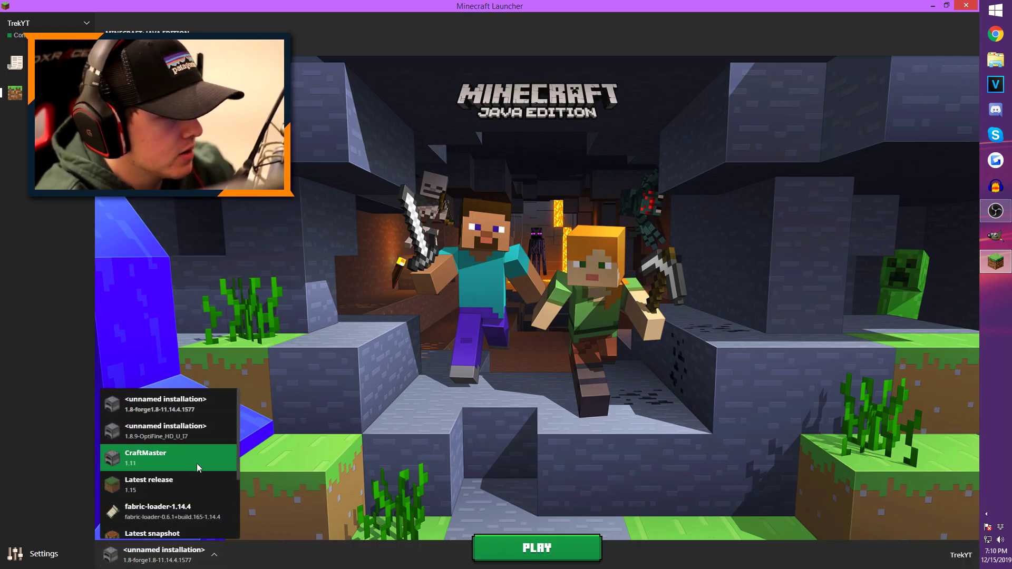
{"action": "scroll", "coordinate": [196, 463], "scroll_direction": "down", "scroll_amount": 1}
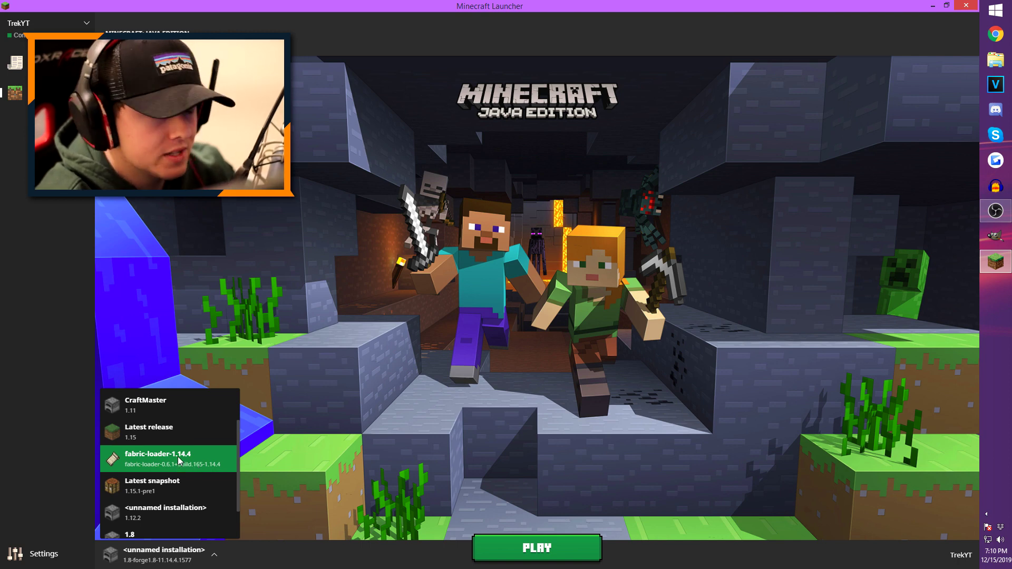
{"action": "scroll", "coordinate": [187, 479], "scroll_direction": "down", "scroll_amount": 1}
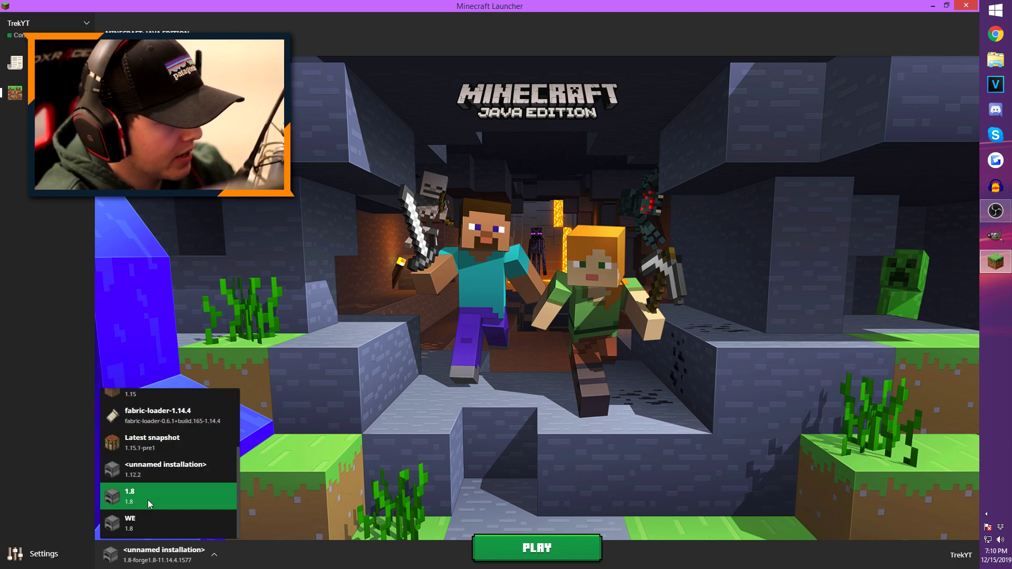
{"action": "left_click", "coordinate": [147, 522]}
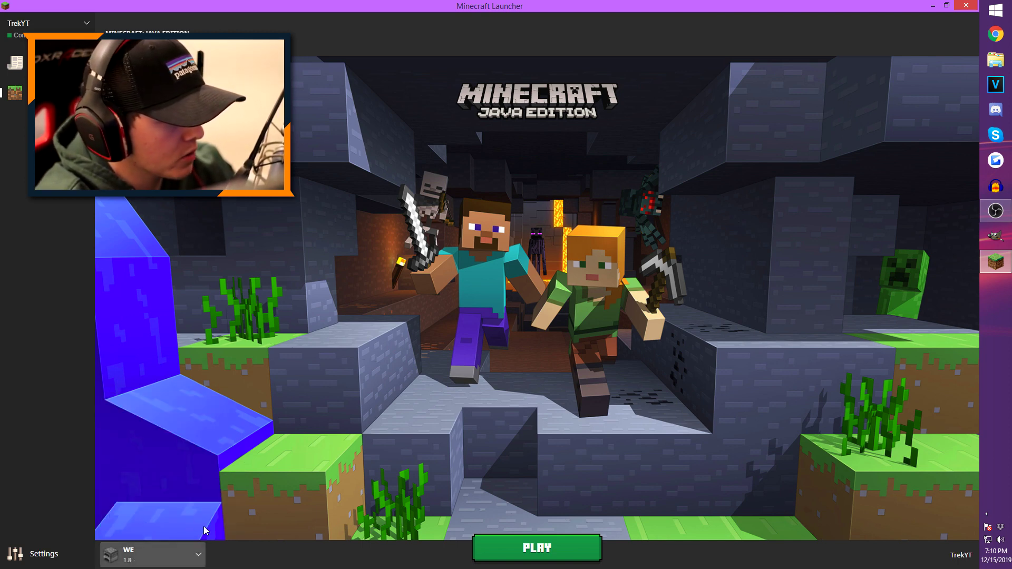
- Launch Minecraft 1.8 with the WE installation and maximize the game window
{"action": "left_click", "coordinate": [528, 549]}
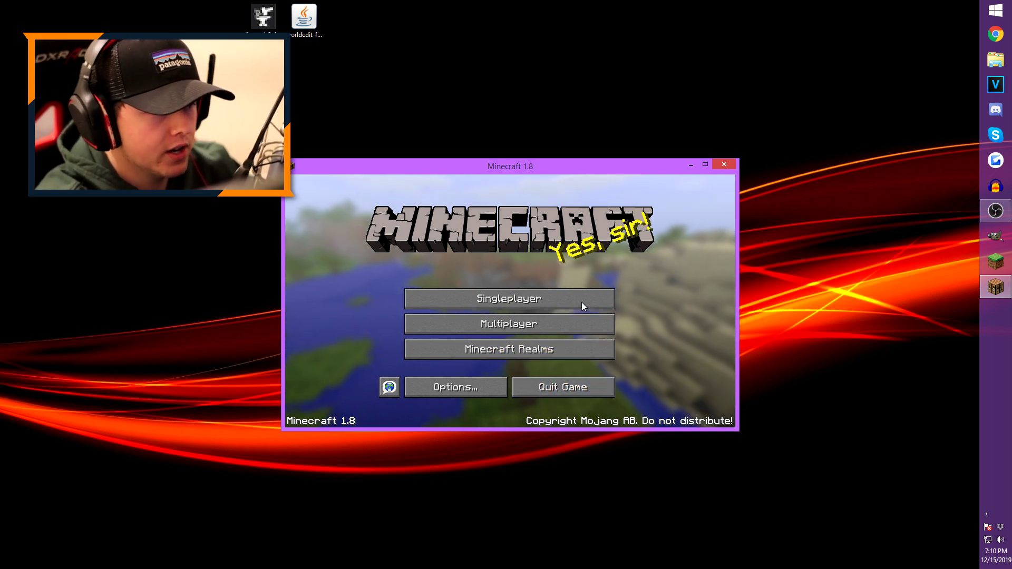
{"action": "left_click", "coordinate": [705, 164]}
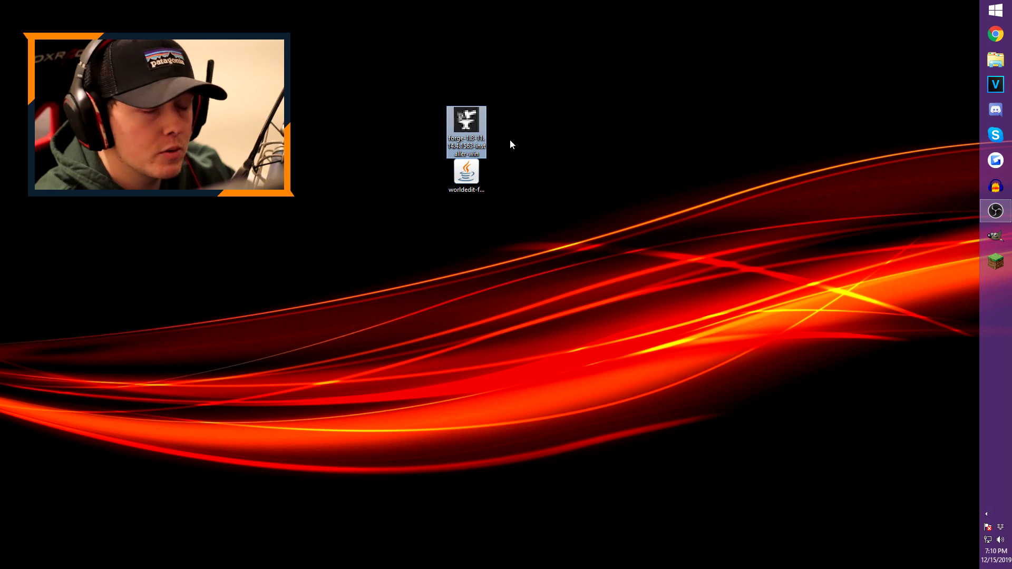
- Run the Forge installer to install the 1.8-11.14.4.1563 client and dismiss the completion message
{"action": "left_click_drag", "start_coordinate": [466, 174], "coordinate": [506, 279]}
{"action": "left_click_drag", "start_coordinate": [473, 128], "coordinate": [428, 177]}
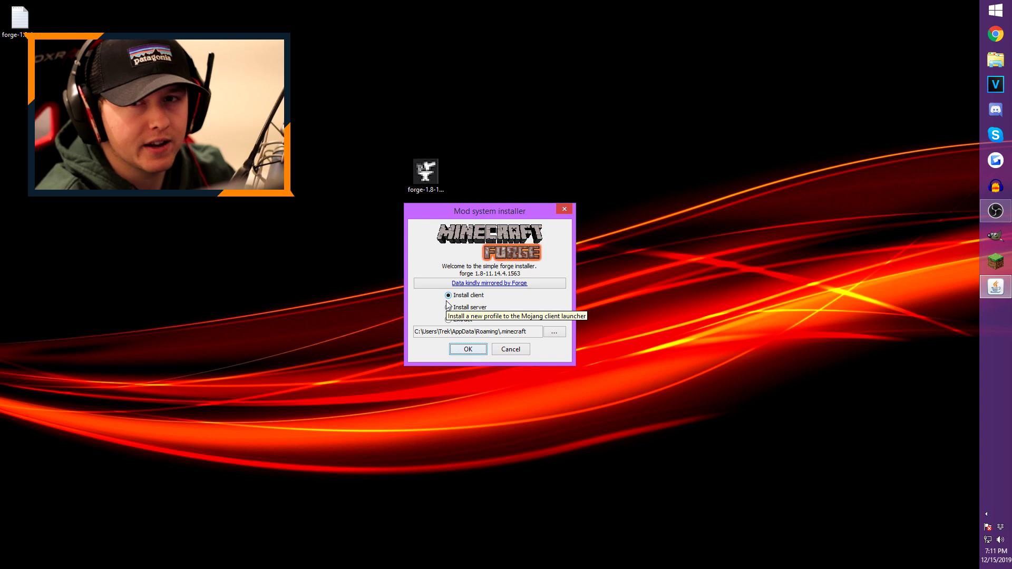
{"action": "left_click", "coordinate": [468, 350]}
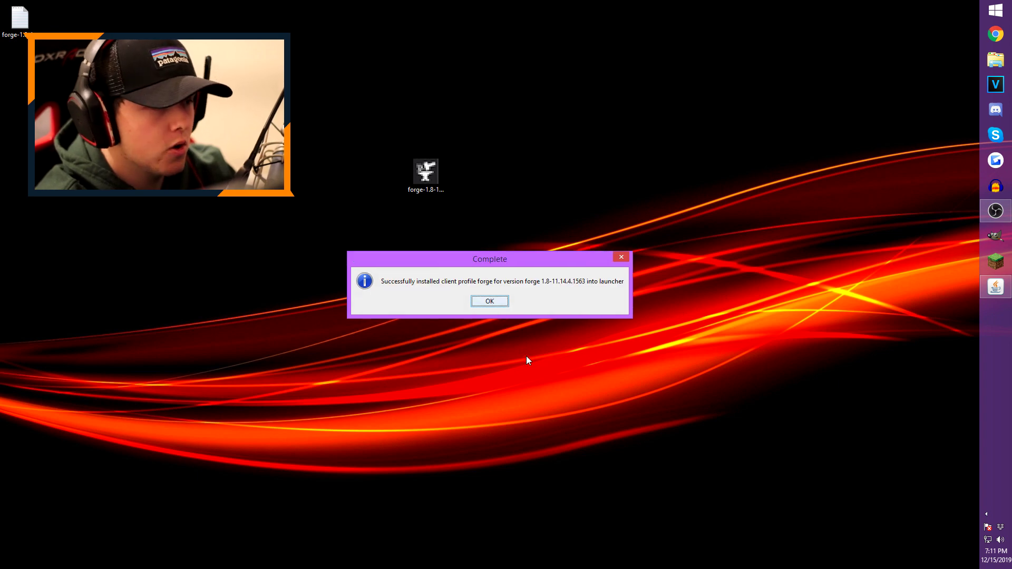
{"action": "left_click", "coordinate": [490, 302]}
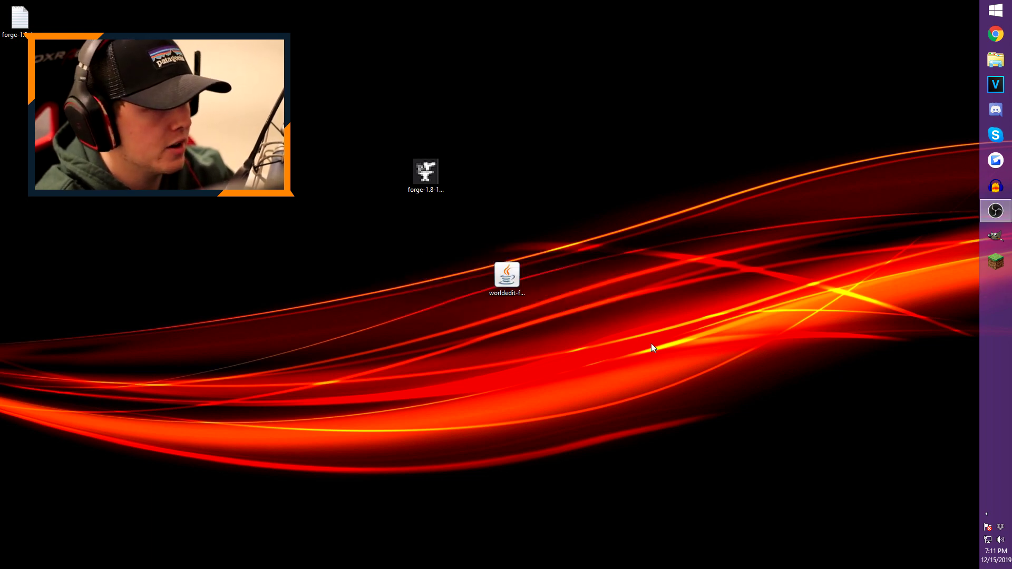
- Rearrange the Forge installer and WorldEdit jar icons on the desktop
{"action": "left_click_drag", "start_coordinate": [425, 172], "coordinate": [237, 179]}
{"action": "left_click_drag", "start_coordinate": [509, 277], "coordinate": [509, 174]}
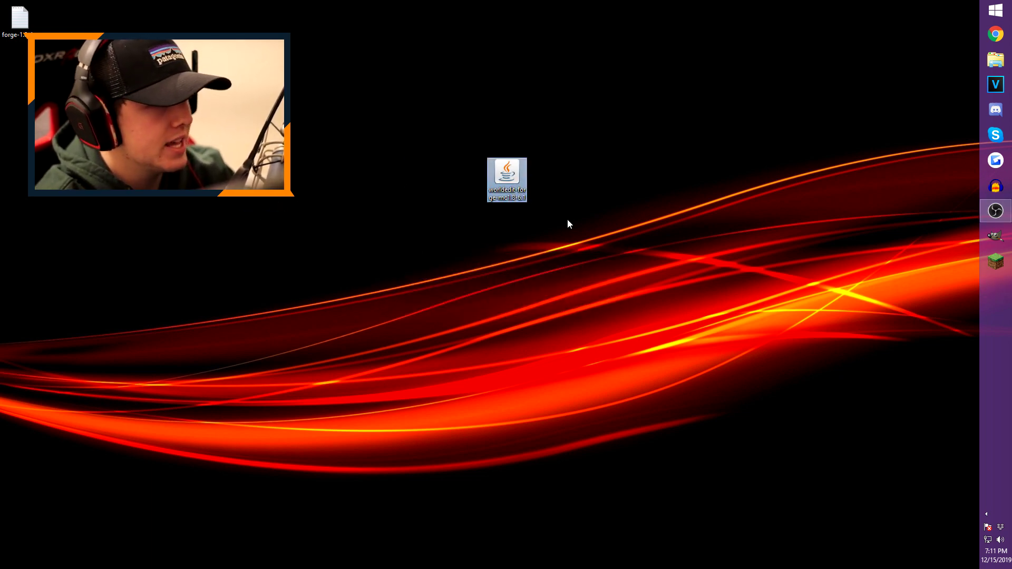
{"action": "left_click_drag", "start_coordinate": [554, 147], "coordinate": [496, 225]}
{"action": "left_click", "coordinate": [628, 204]}
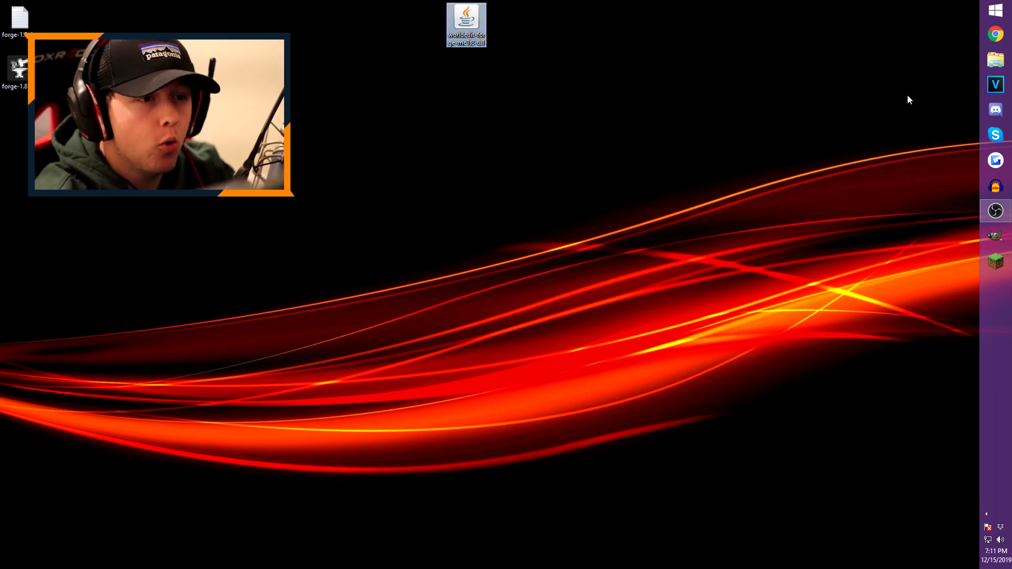
- In File Explorer, go to %appdata% and open the .minecraft folder
{"action": "left_click", "coordinate": [996, 61]}
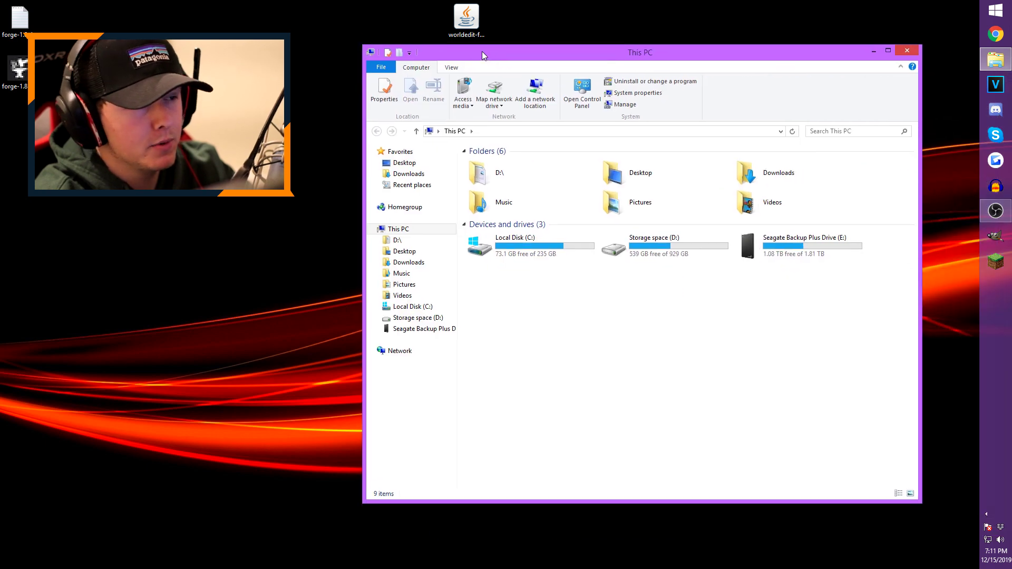
{"action": "left_click_drag", "start_coordinate": [482, 52], "coordinate": [481, 41]}
{"action": "left_click", "coordinate": [513, 120]}
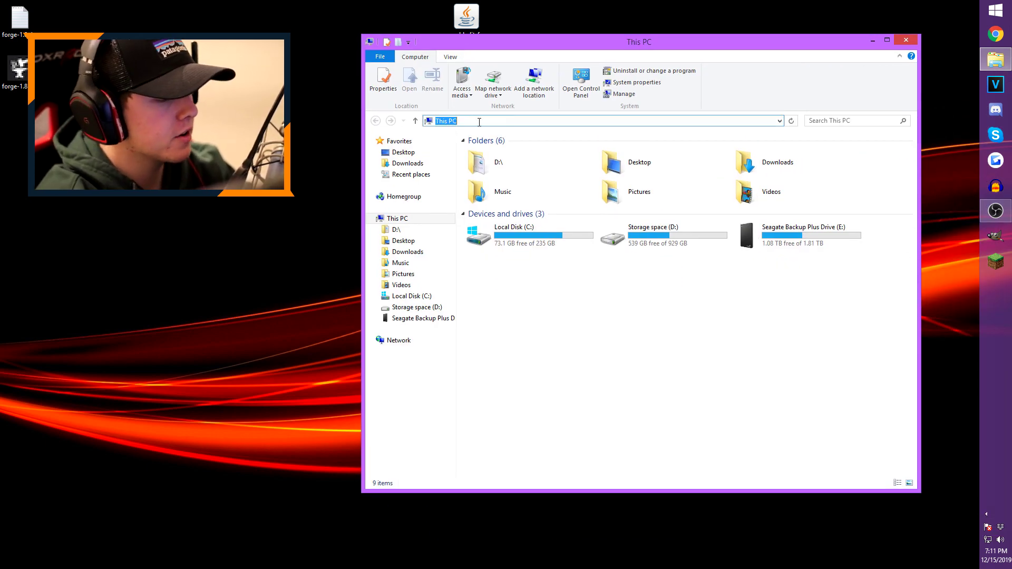
{"action": "type", "text": "%appdata%"}
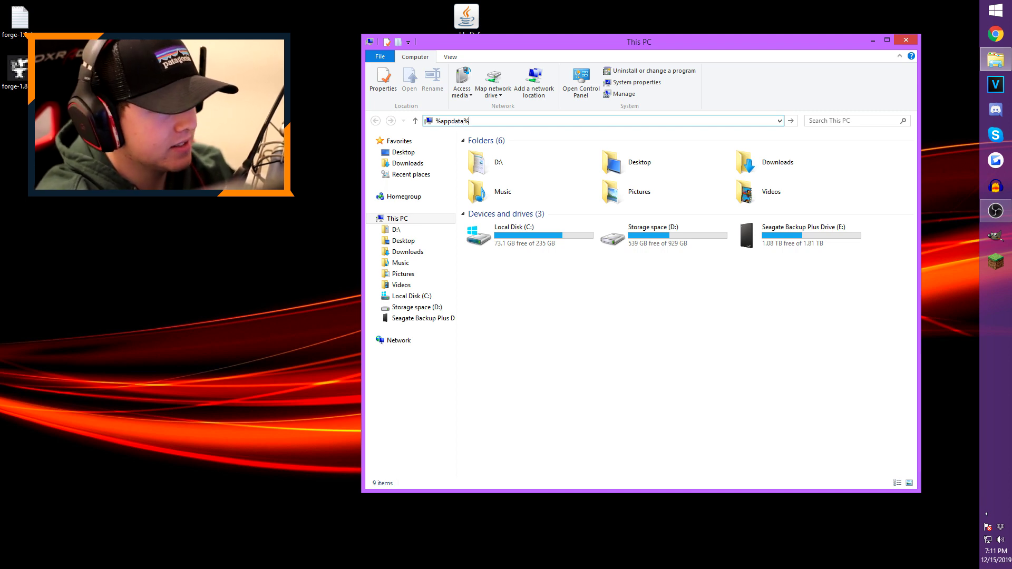
{"action": "key", "text": "Return"}
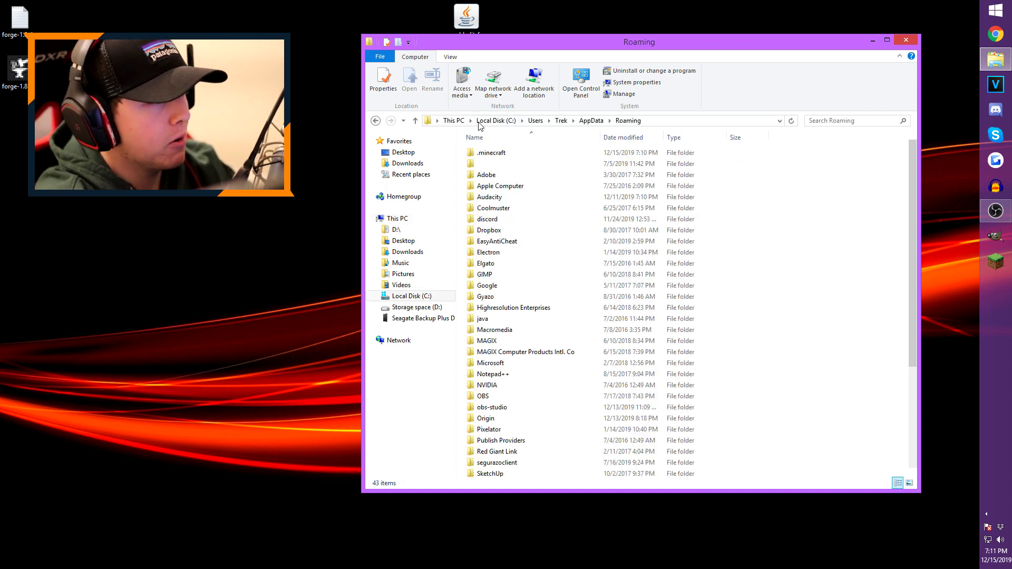
{"action": "left_click", "coordinate": [647, 157]}
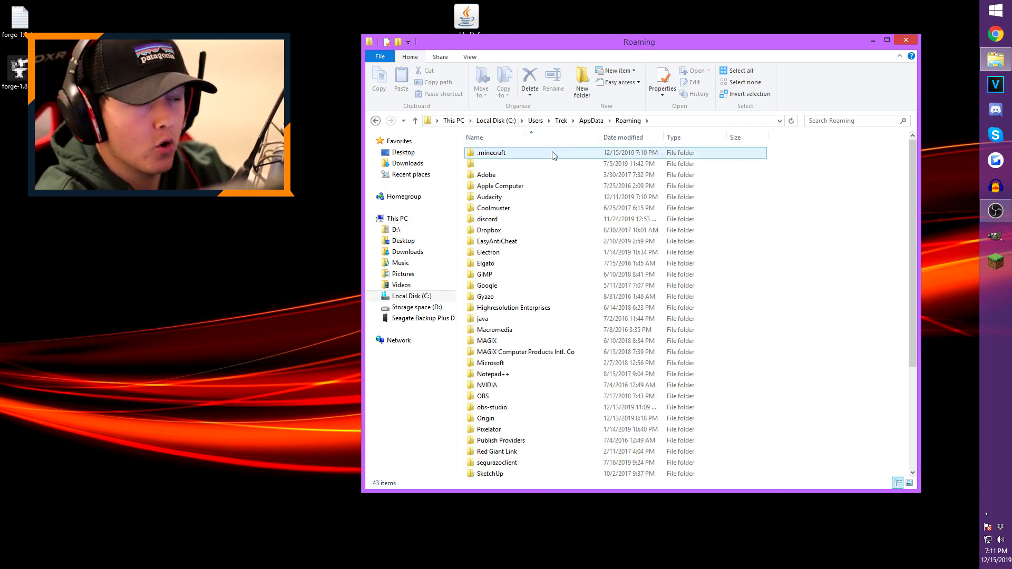
{"action": "left_click", "coordinate": [514, 166]}
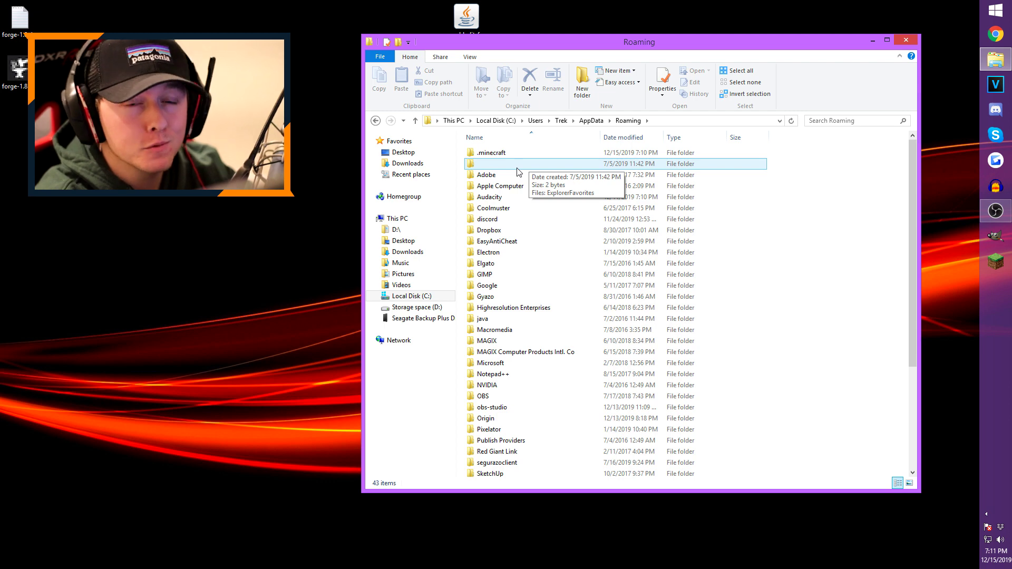
{"action": "left_click", "coordinate": [493, 153]}
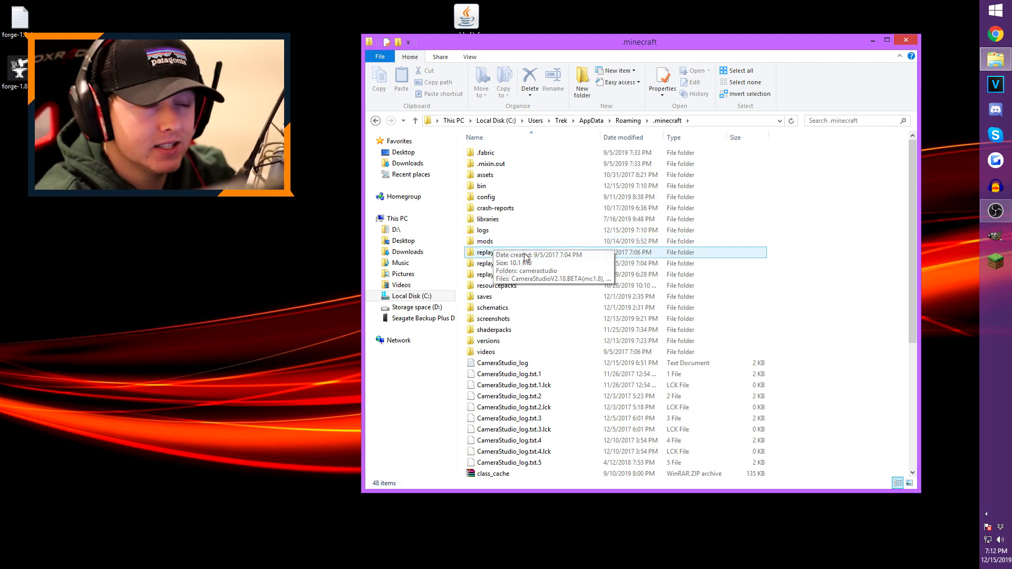
- Discard the stray New folder accidentally created inside .minecraft
{"action": "left_click", "coordinate": [583, 85]}
{"action": "type", "text": "mod"}
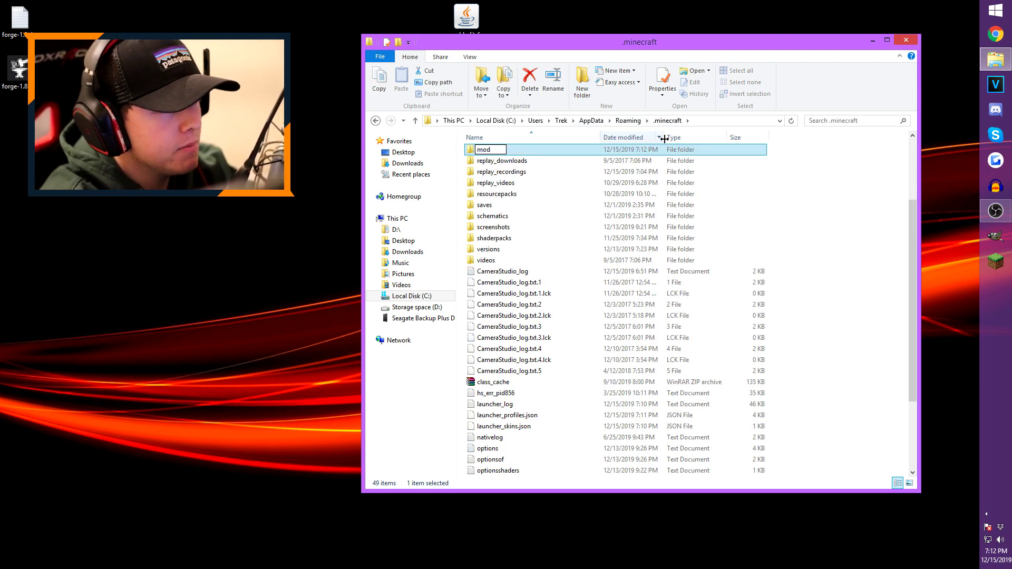
{"action": "key", "text": "BackSpace"}
{"action": "key", "text": "BackSpace"}
{"action": "key", "text": "BackSpace"}
{"action": "left_click", "coordinate": [840, 206]}
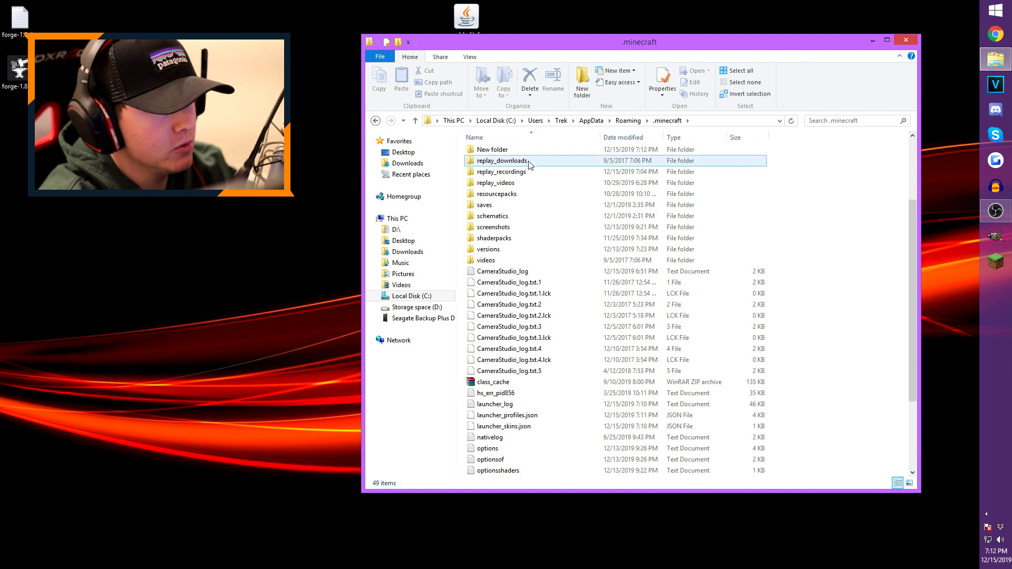
{"action": "right_click", "coordinate": [521, 150]}
{"action": "right_click", "coordinate": [487, 149]}
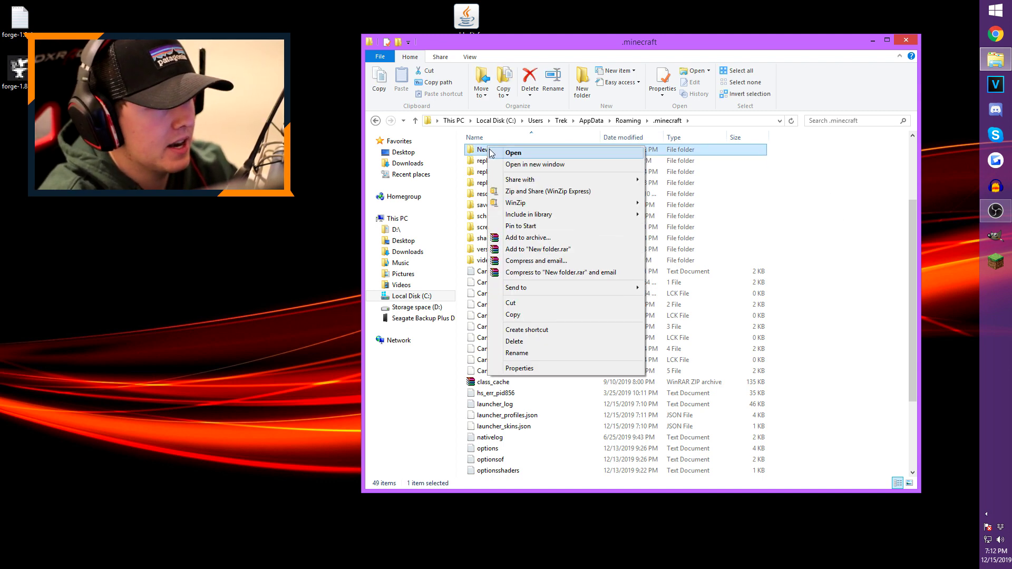
{"action": "left_click", "coordinate": [500, 334]}
- Copy all seven mod jars from the mods folder to the desktop, replacing existing copies
{"action": "scroll", "coordinate": [522, 245], "scroll_direction": "up", "scroll_amount": 3}
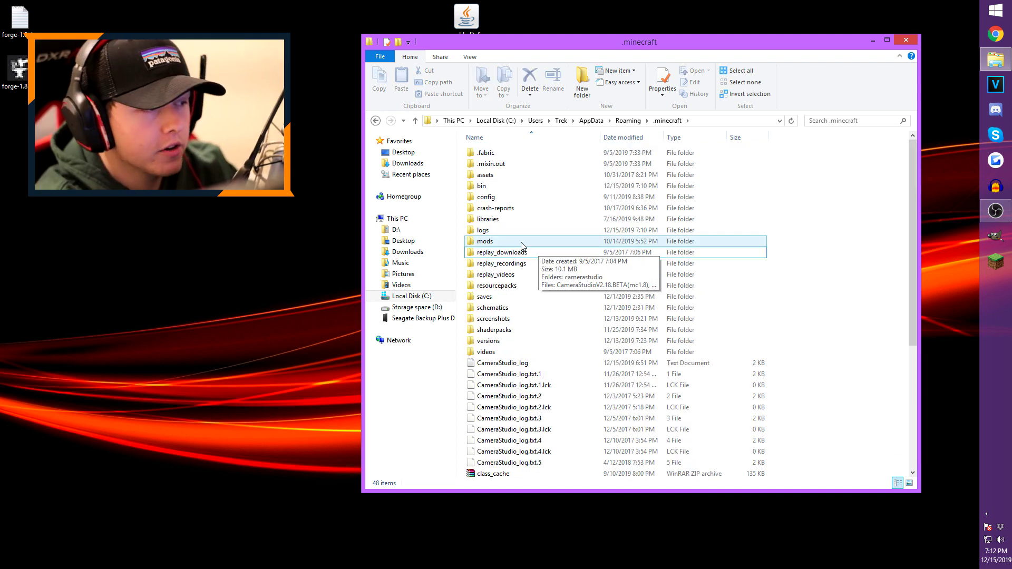
{"action": "double_click", "coordinate": [489, 242]}
{"action": "left_click_drag", "start_coordinate": [572, 322], "coordinate": [493, 141]}
{"action": "key", "text": "ctrl+v"}
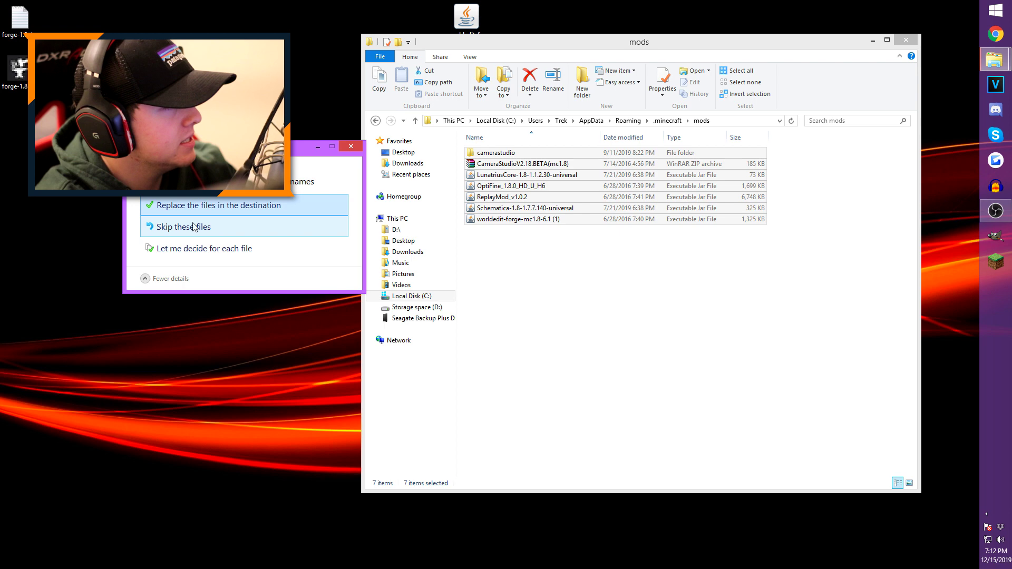
{"action": "left_click", "coordinate": [251, 210]}
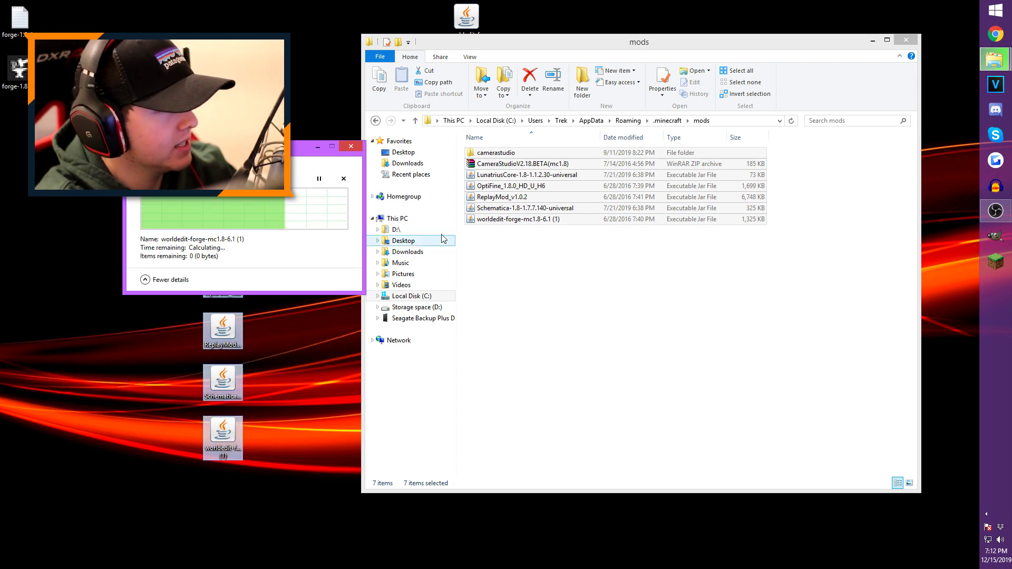
- Delete all seven old mod files from the mods folder
{"action": "left_click_drag", "start_coordinate": [574, 276], "coordinate": [511, 151]}
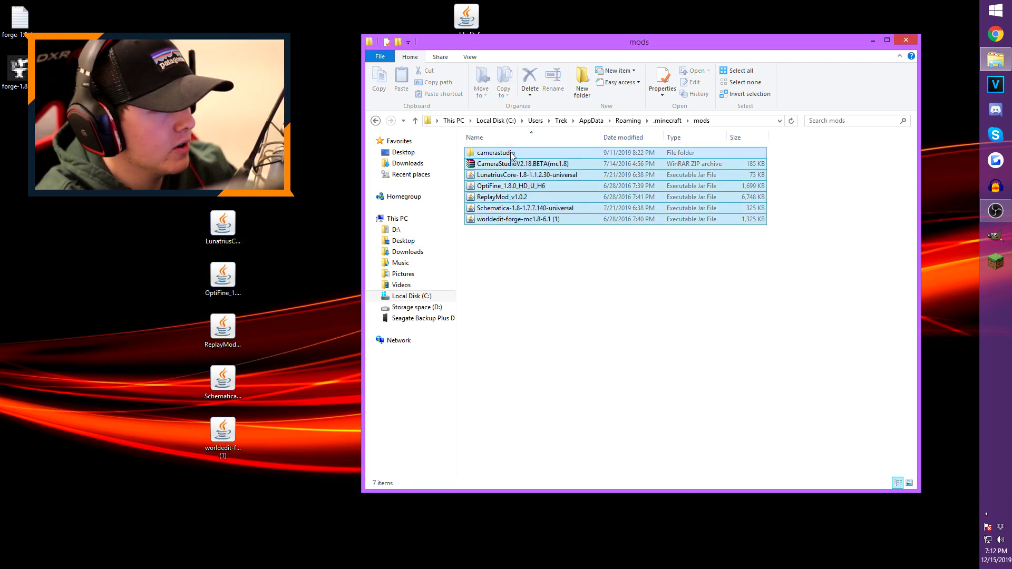
{"action": "right_click", "coordinate": [511, 152]}
{"action": "left_click", "coordinate": [548, 320]}
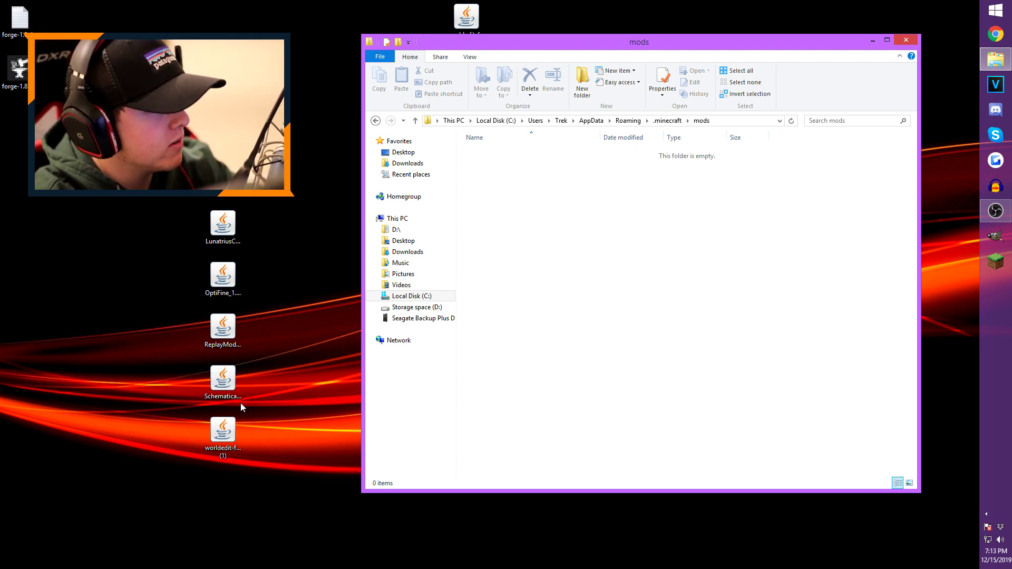
- Place the worldedit-forge-mc1.8-6.1 jar from the desktop into mods and close File Explorer
{"action": "left_click_drag", "start_coordinate": [230, 442], "coordinate": [306, 79]}
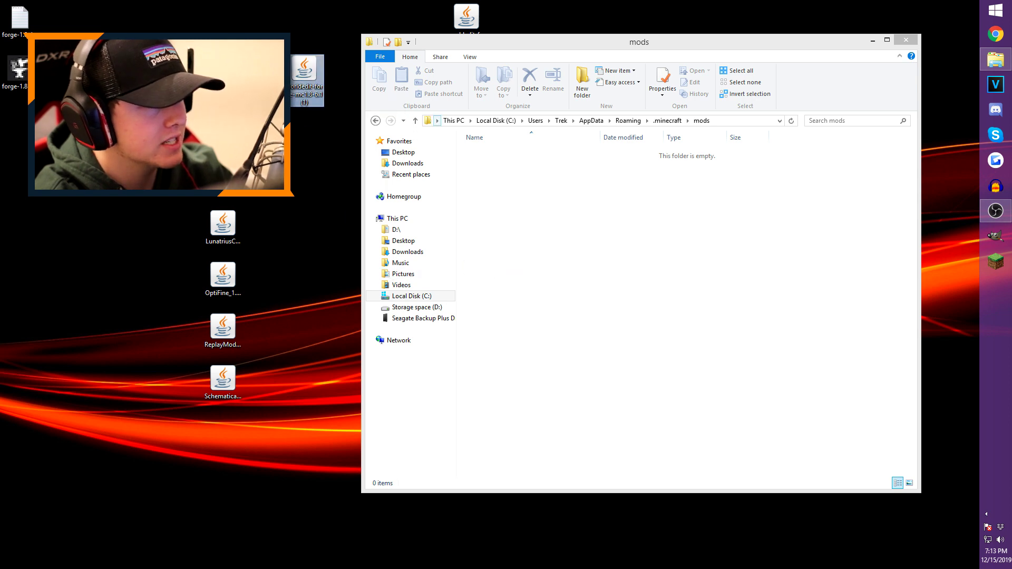
{"action": "left_click_drag", "start_coordinate": [306, 77], "coordinate": [517, 75]}
{"action": "left_click_drag", "start_coordinate": [466, 16], "coordinate": [627, 340]}
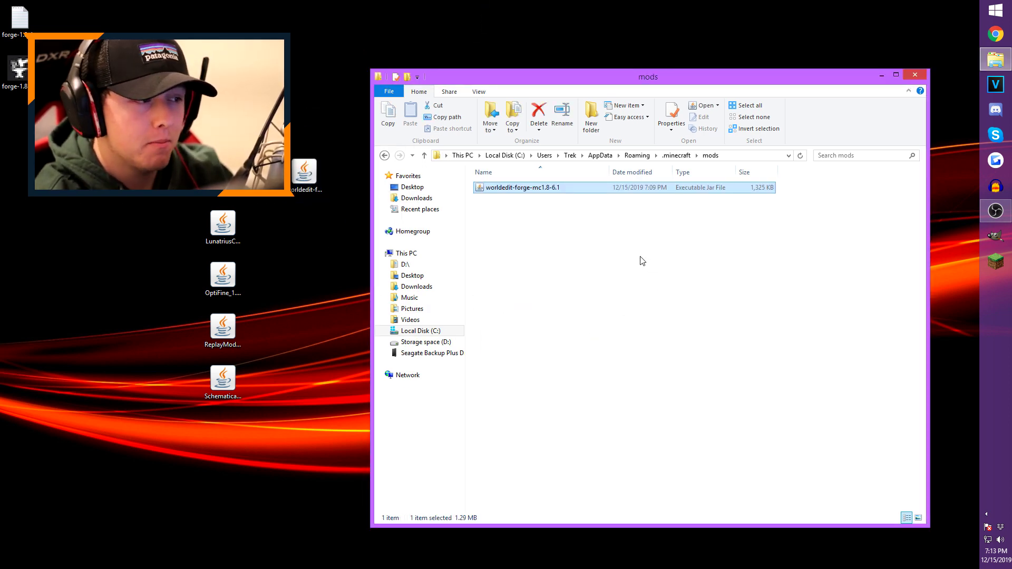
{"action": "left_click", "coordinate": [338, 121]}
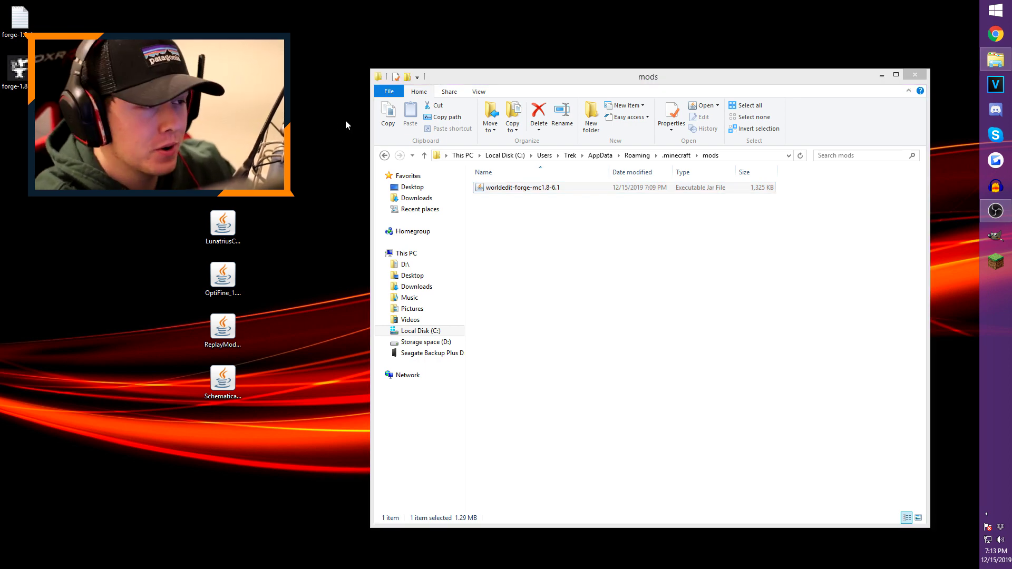
{"action": "left_click", "coordinate": [915, 74]}
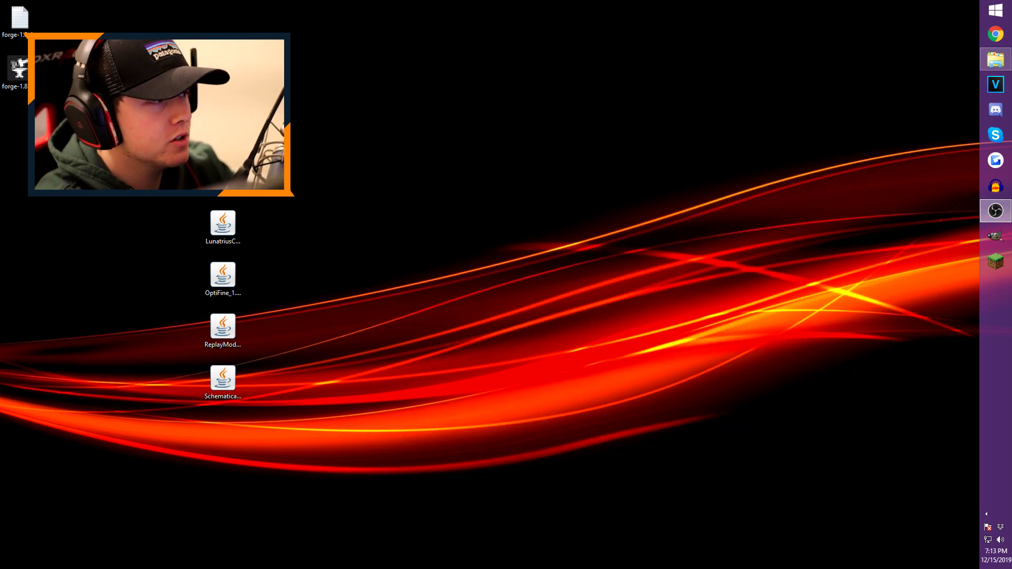
- In the launcher, select the 1.8-forge1.8-11.14.4.1577 installation and press PLAY
{"action": "left_click", "coordinate": [996, 261]}
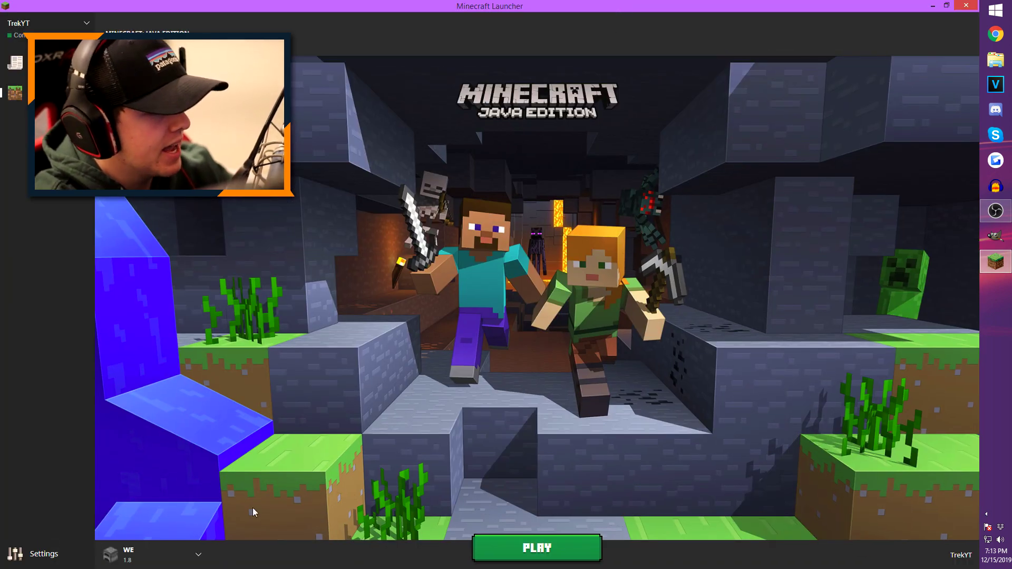
{"action": "left_click", "coordinate": [196, 554]}
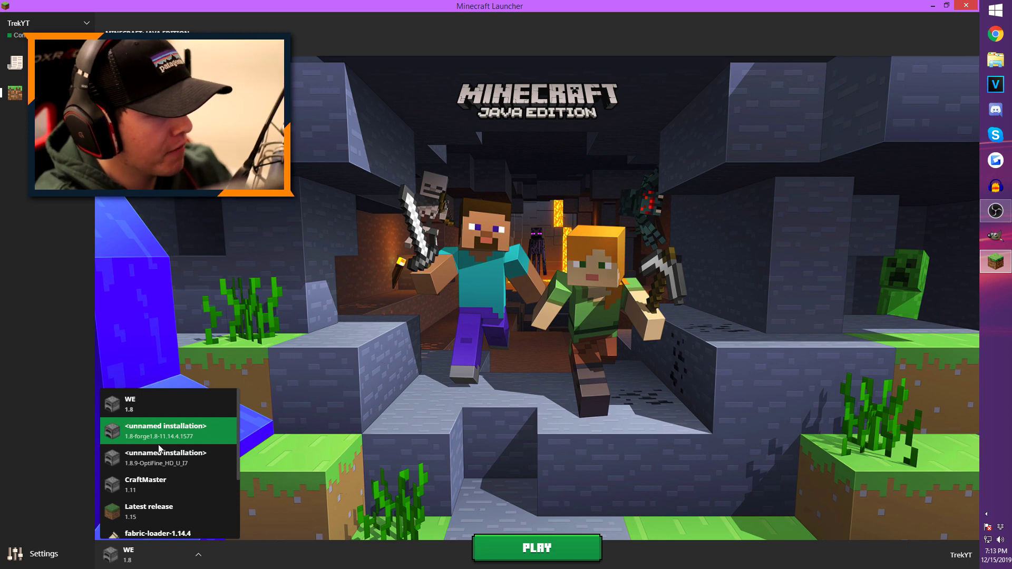
{"action": "scroll", "coordinate": [202, 483], "scroll_direction": "down", "scroll_amount": 4}
{"action": "scroll", "coordinate": [173, 474], "scroll_direction": "up", "scroll_amount": 4}
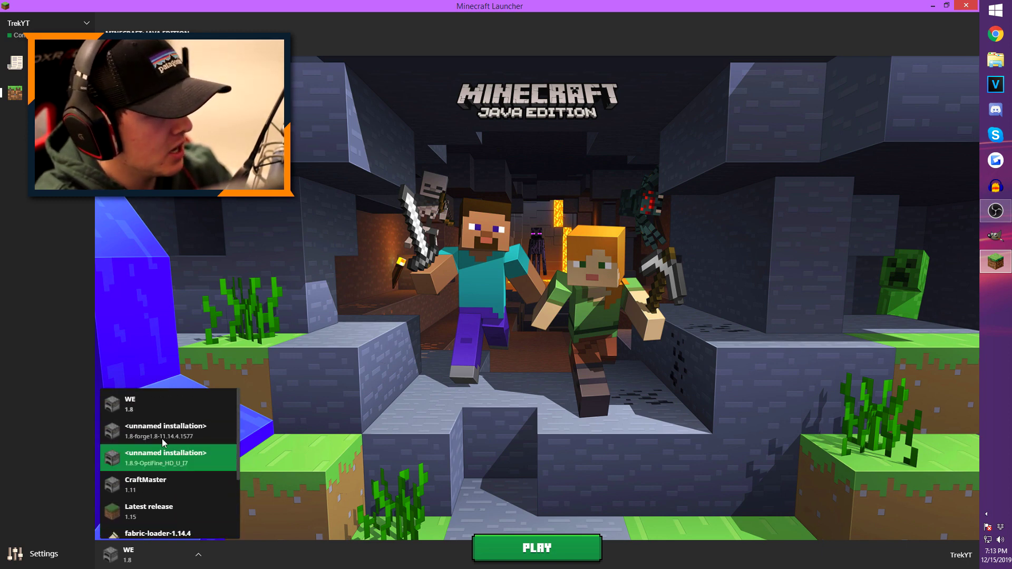
{"action": "left_click", "coordinate": [195, 439]}
{"action": "left_click", "coordinate": [552, 556]}
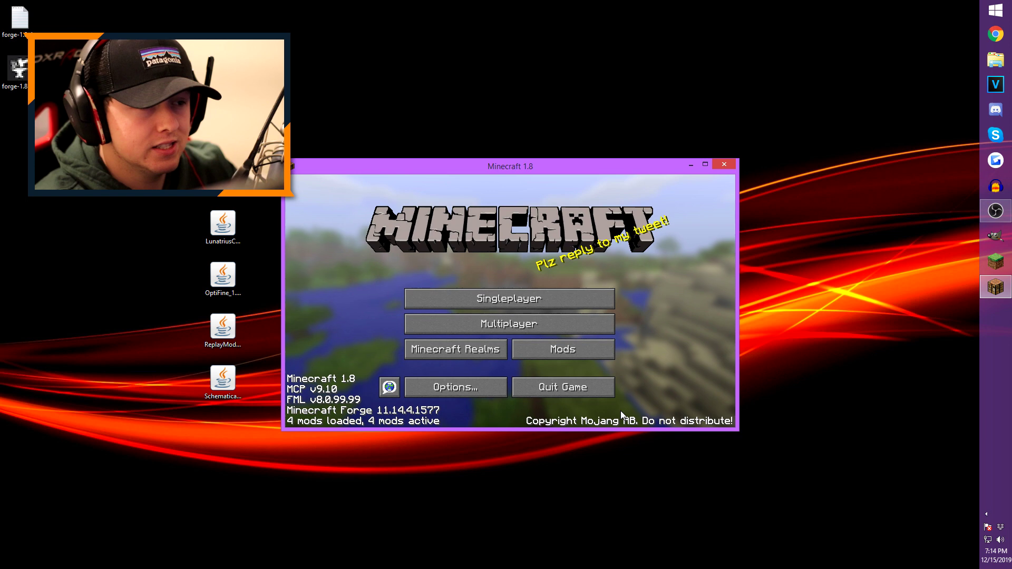
- Maximize the Minecraft window and open the Mods list from the title screen
{"action": "left_click", "coordinate": [705, 165]}
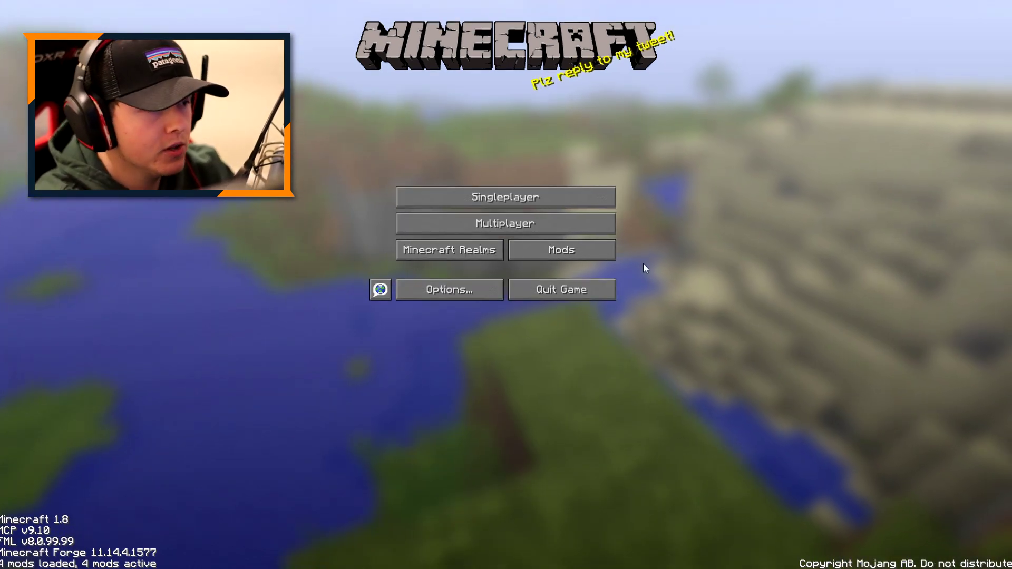
{"action": "left_click", "coordinate": [606, 253]}
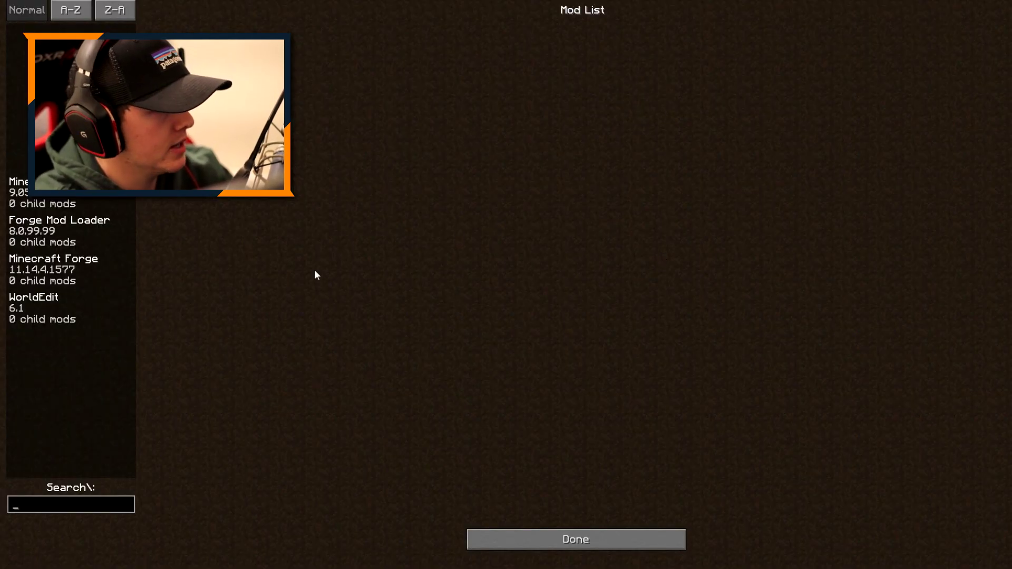